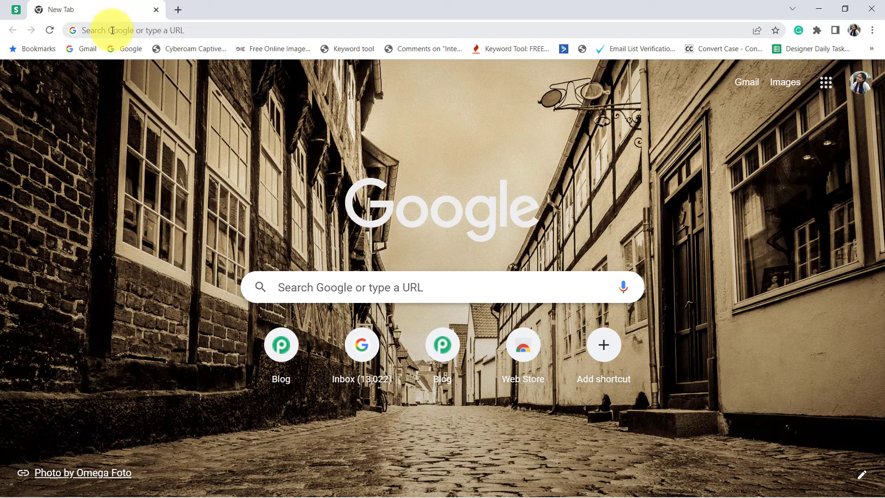
- Go to pabbly.com/connect in Chrome to reach the Pabbly All Apps page
click(112, 31)
text(pa)
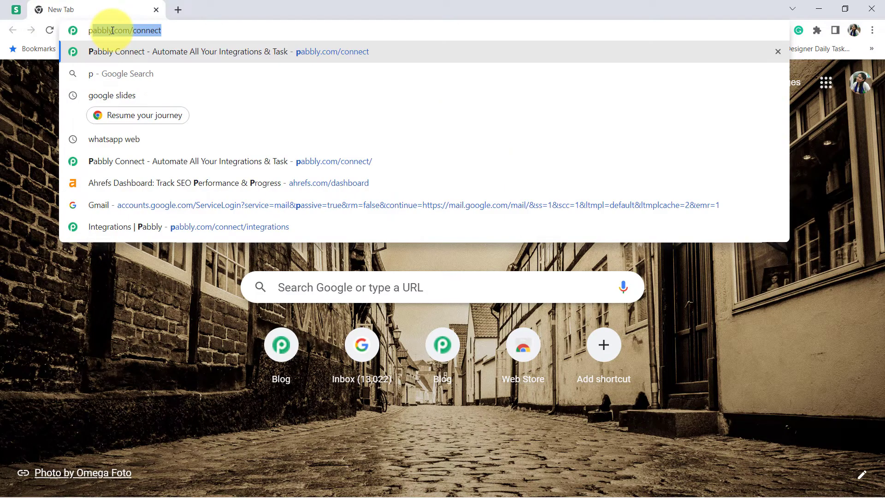
text(bbly.co)
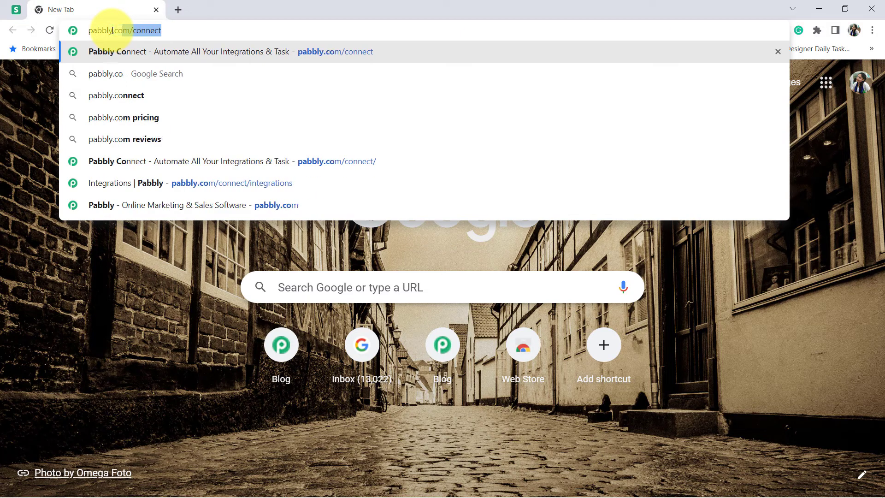
text(m/connect)
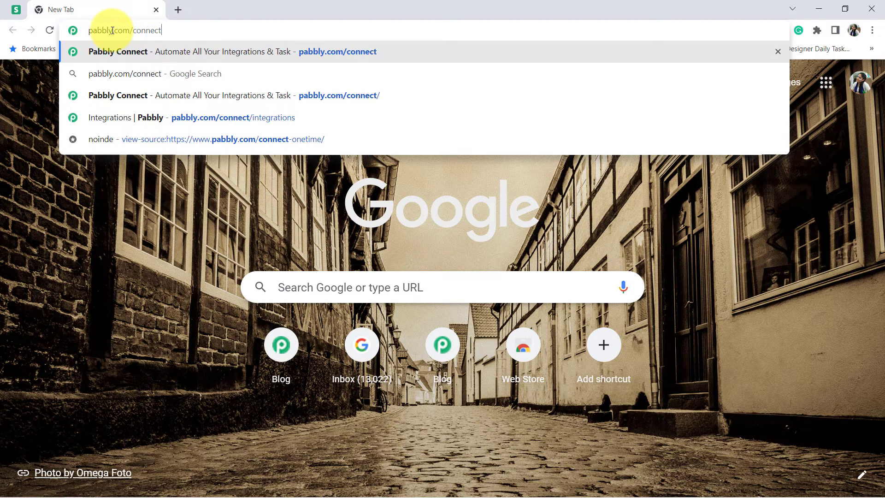
key(Return)
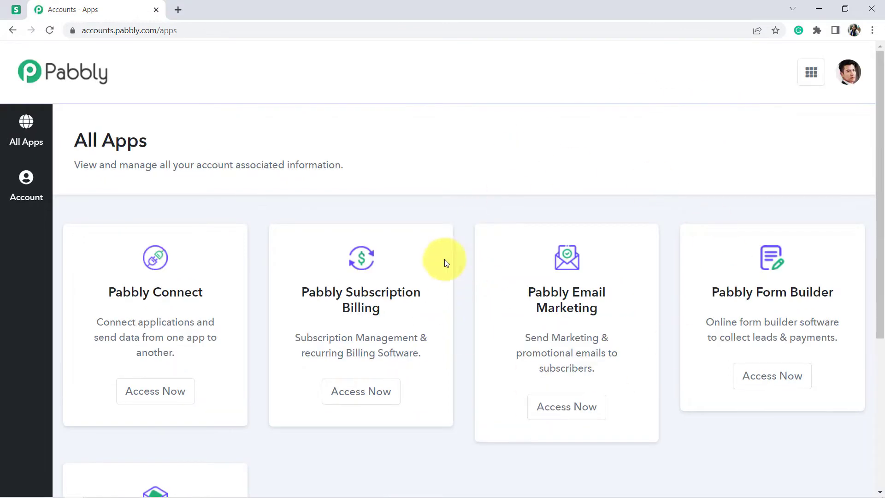
- Create a Pabbly Connect workflow named 'Payment Confirmation to Customers when it is under review in Stripe'
click(147, 399)
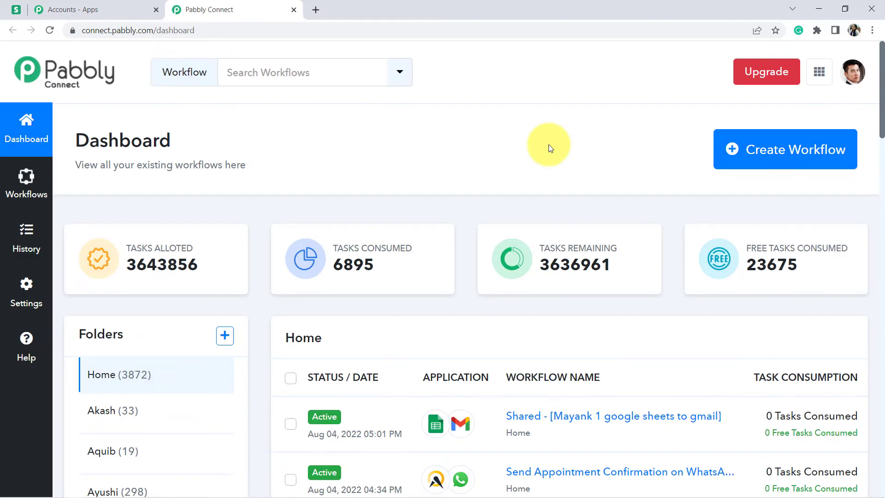
click(774, 157)
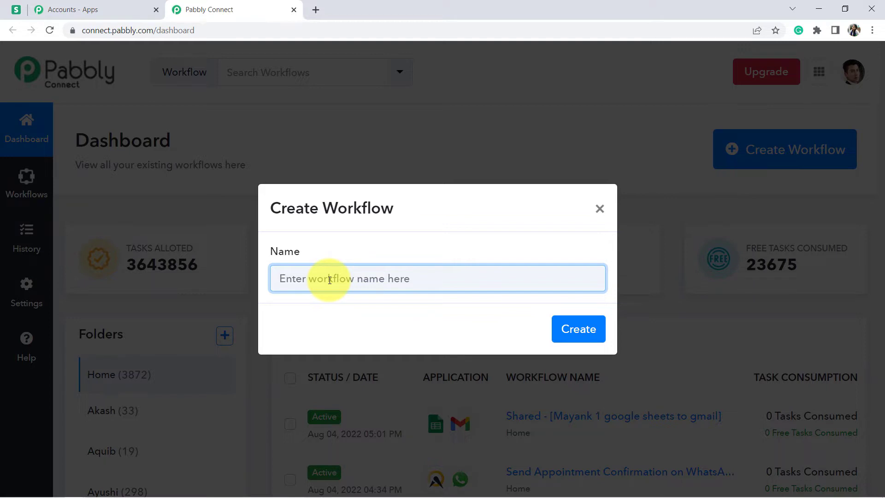
key(ctrl+v)
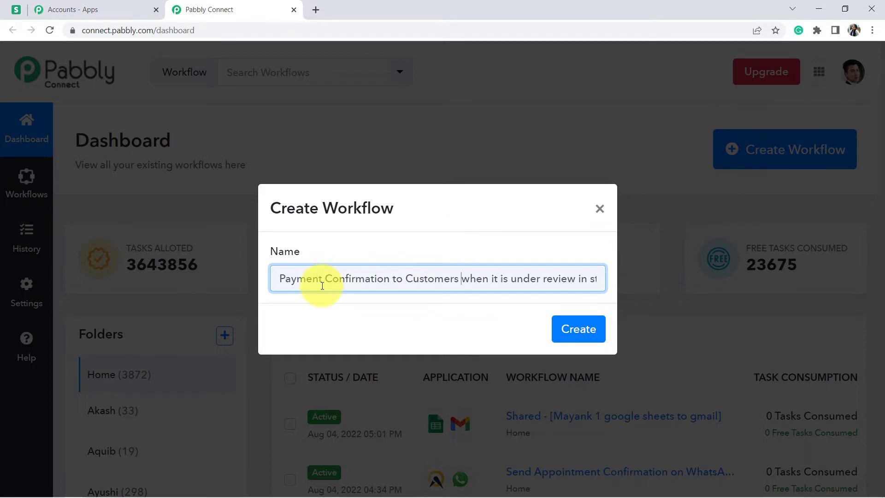
key(End)
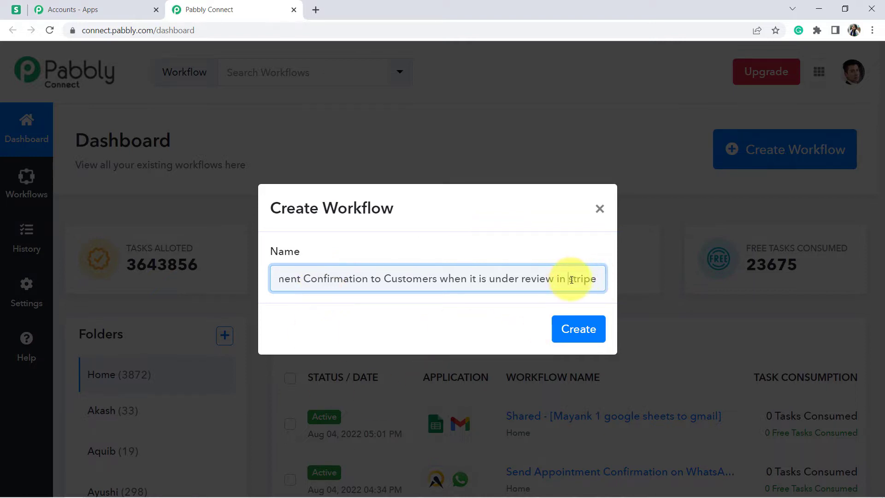
click(576, 324)
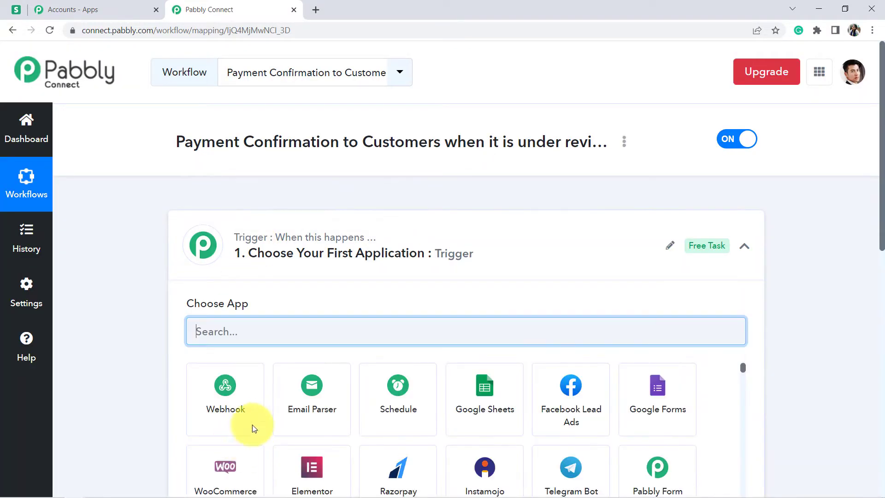
- Collapse the trigger step, review the empty action step, then reopen the trigger to choose its app
click(282, 267)
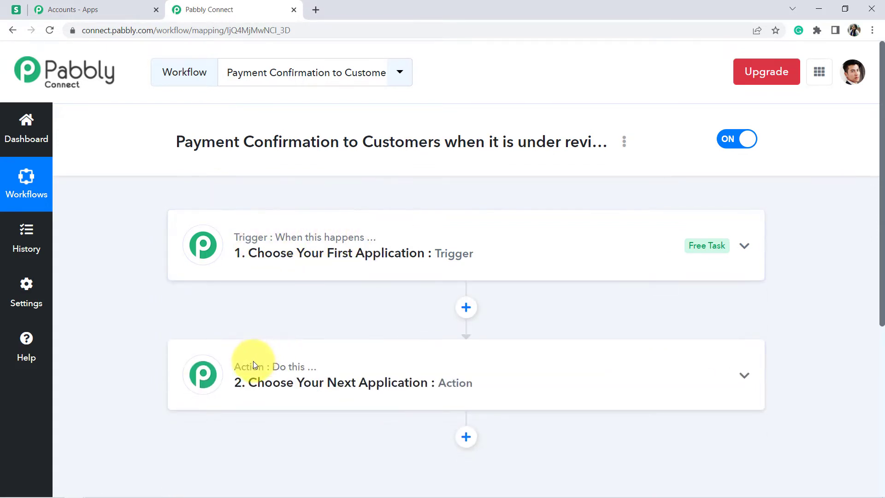
mouse_move(300, 366)
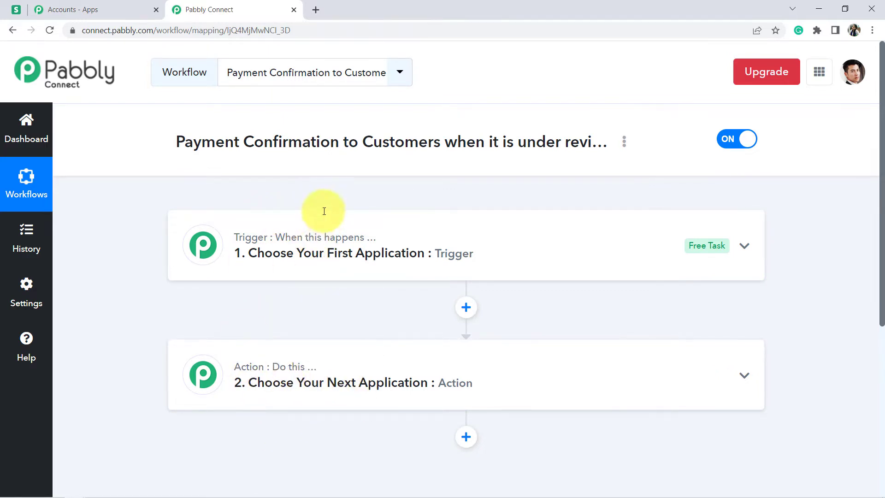
click(308, 253)
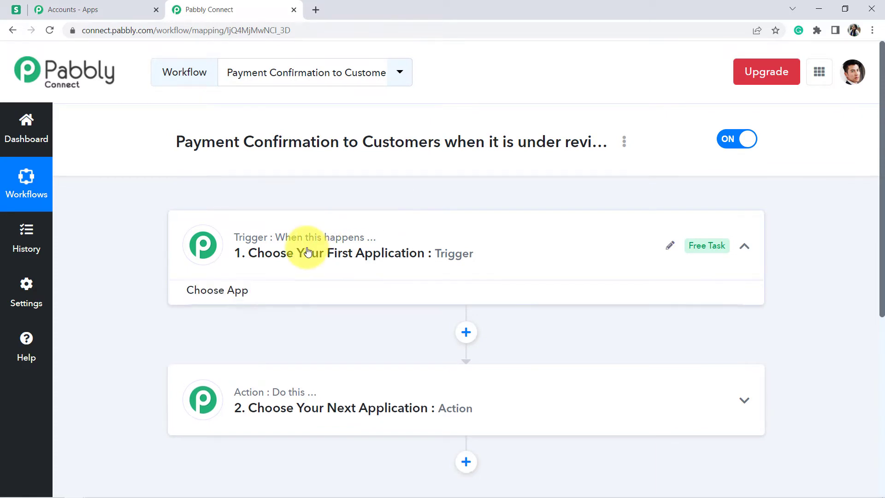
- Set the trigger app to Stripe with New Charge as the trigger event
click(244, 326)
text(strip)
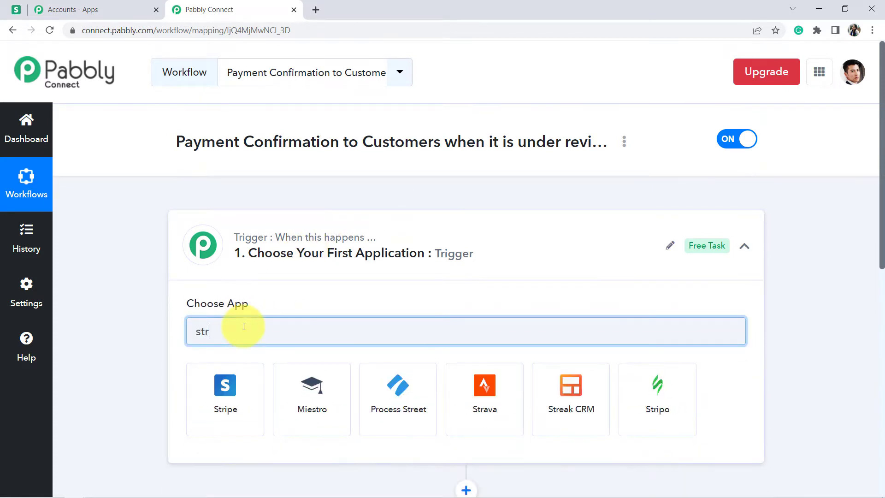
click(224, 404)
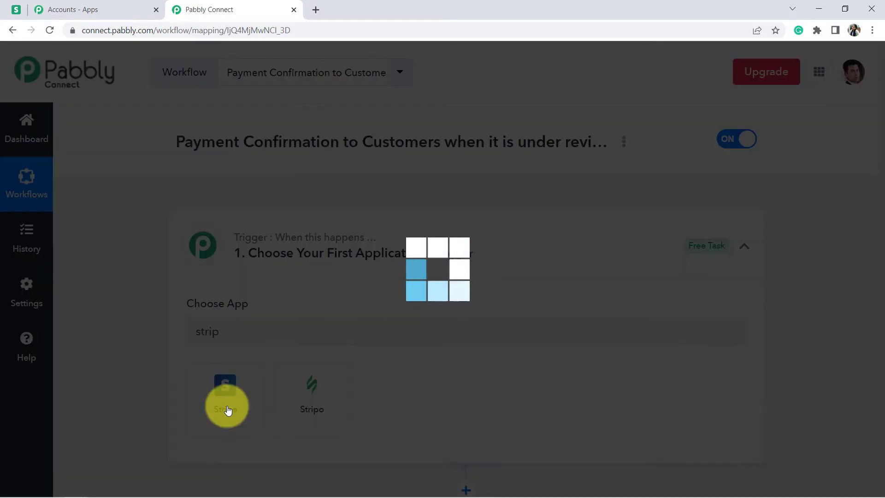
click(189, 395)
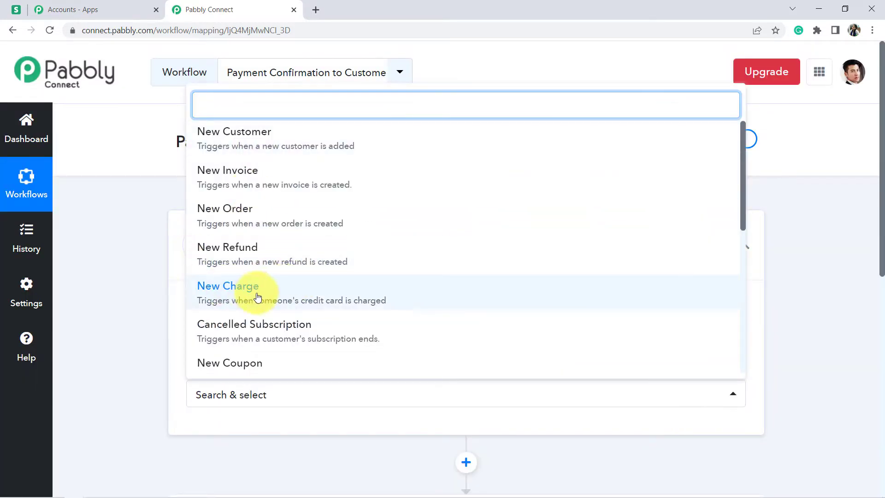
click(229, 295)
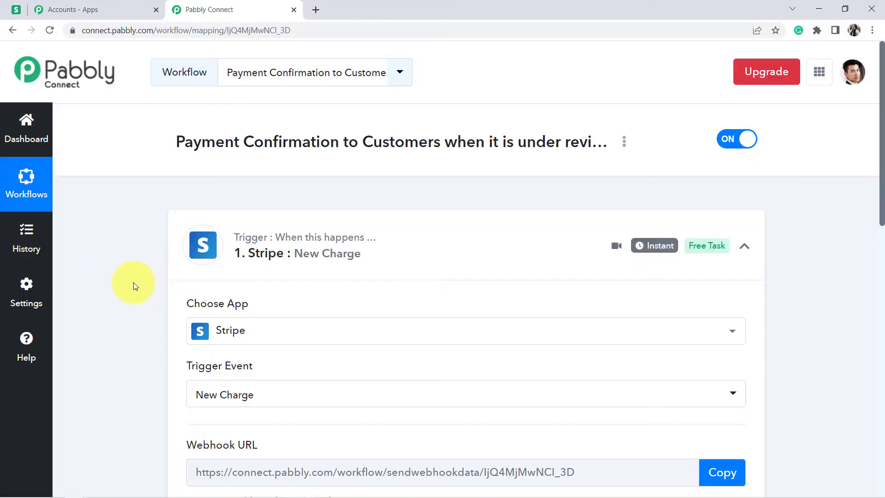
- Copy the trigger's webhook URL so it waits for a webhook response
scroll(134, 282, down, 3)
scroll(134, 282, down, 2)
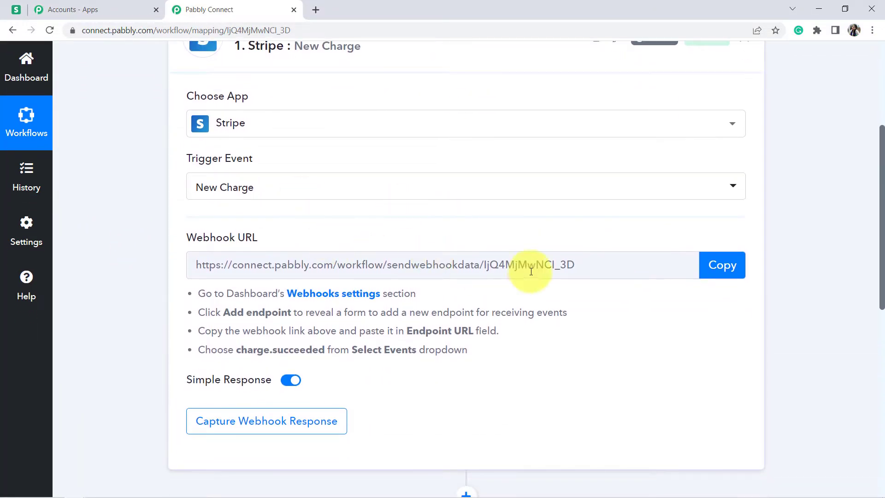
click(727, 269)
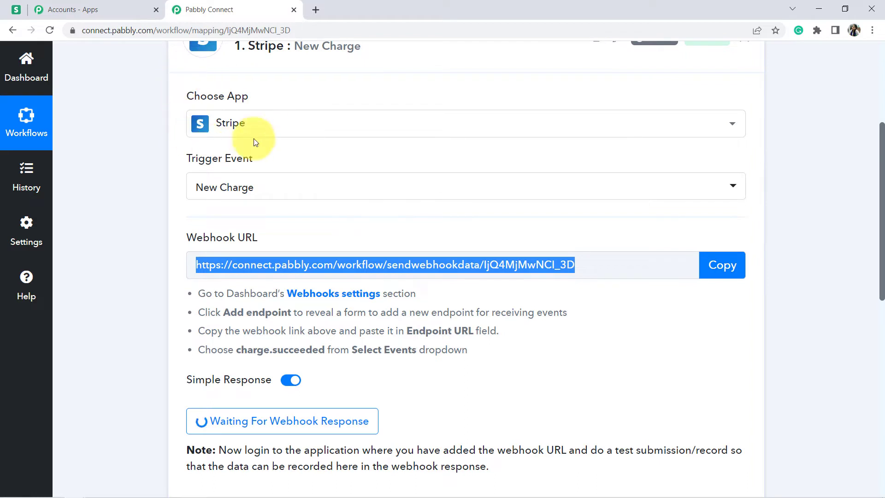
mouse_move(220, 156)
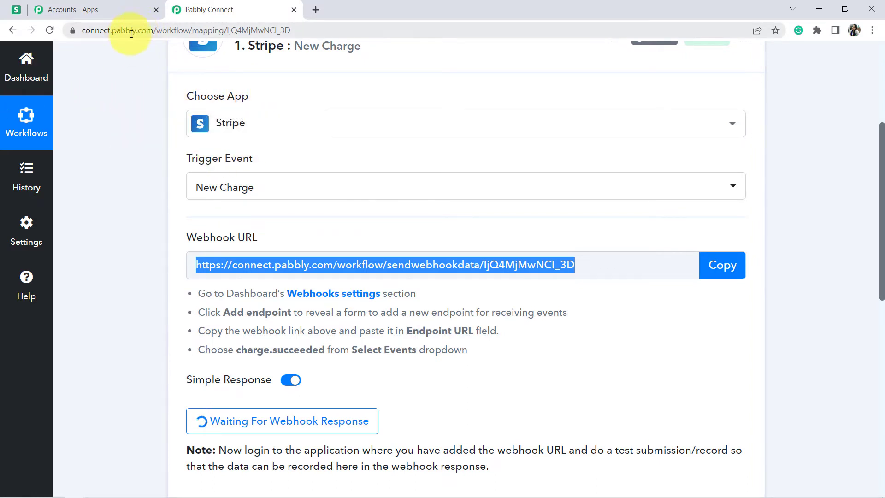
drag(224, 293, 371, 336)
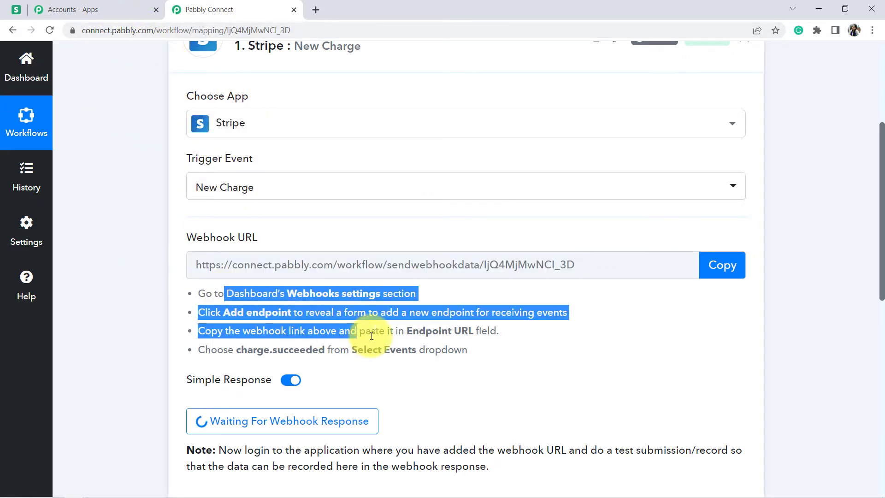
click(338, 307)
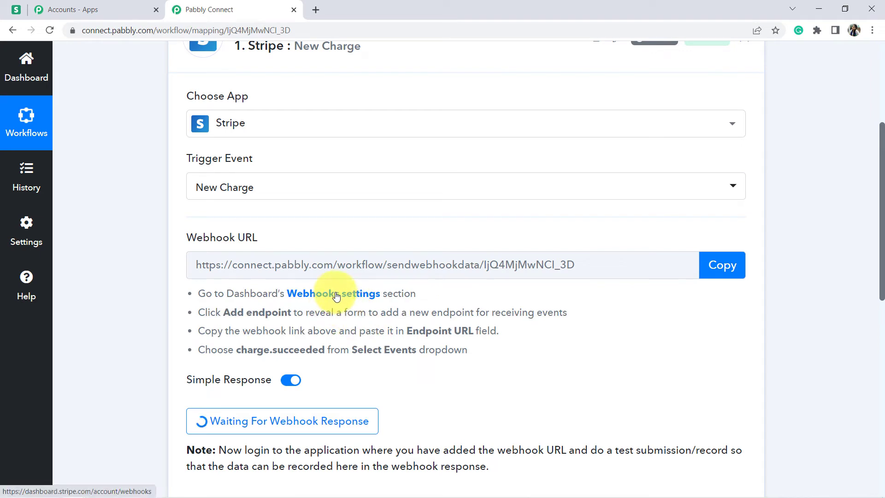
- Open Stripe's Webhooks settings and switch the dashboard to test mode
click(339, 295)
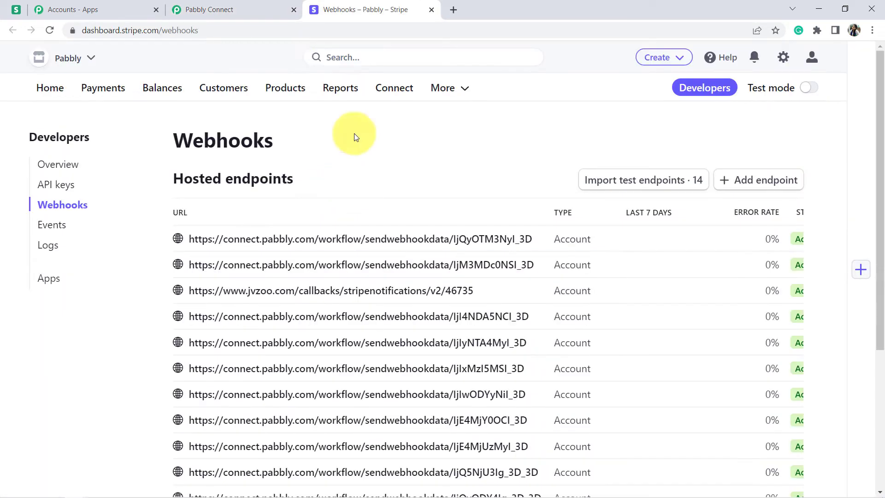
double_click(234, 144)
click(244, 147)
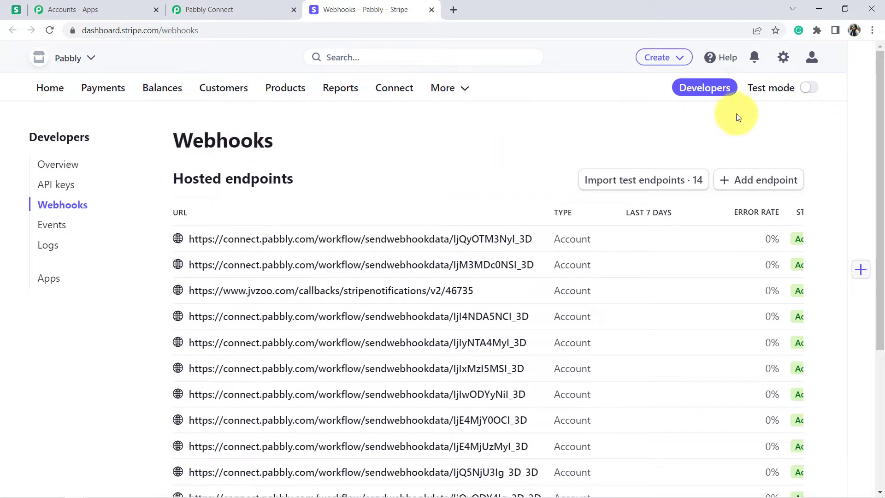
click(812, 92)
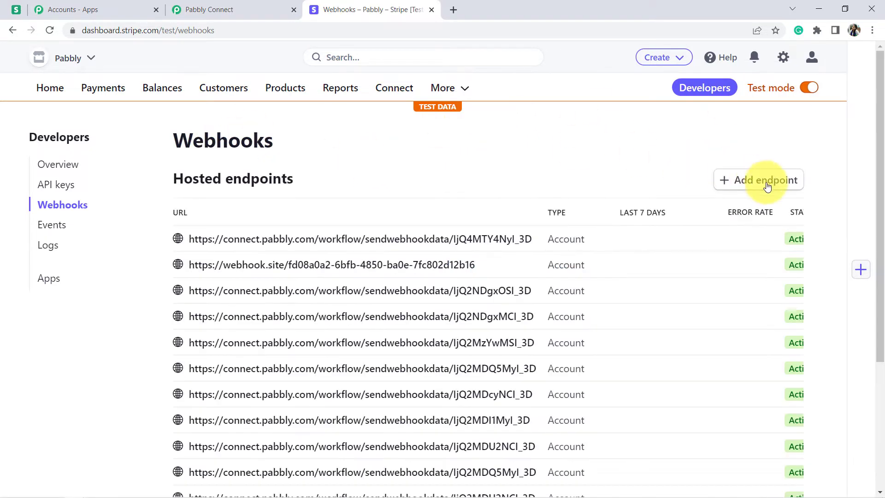
- Start a new endpoint, confirm the account password, and paste the Pabbly webhook URL as Endpoint URL
click(758, 185)
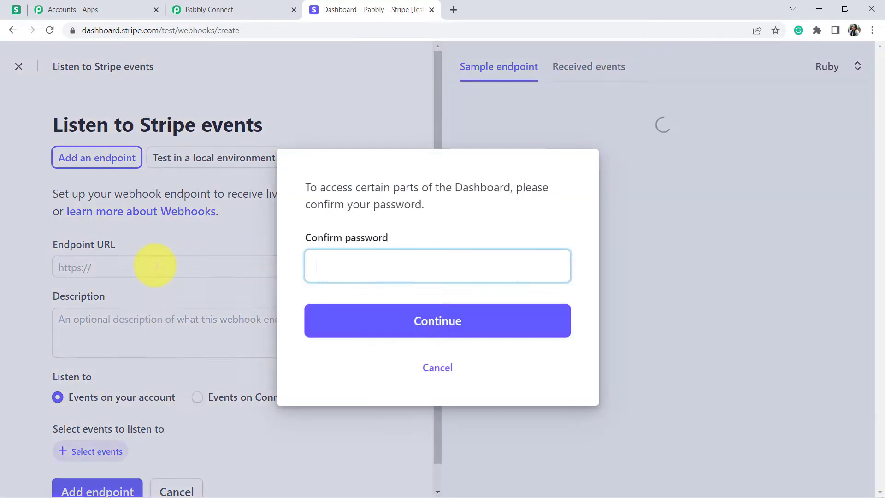
key(ctrl+v)
click(426, 368)
click(82, 271)
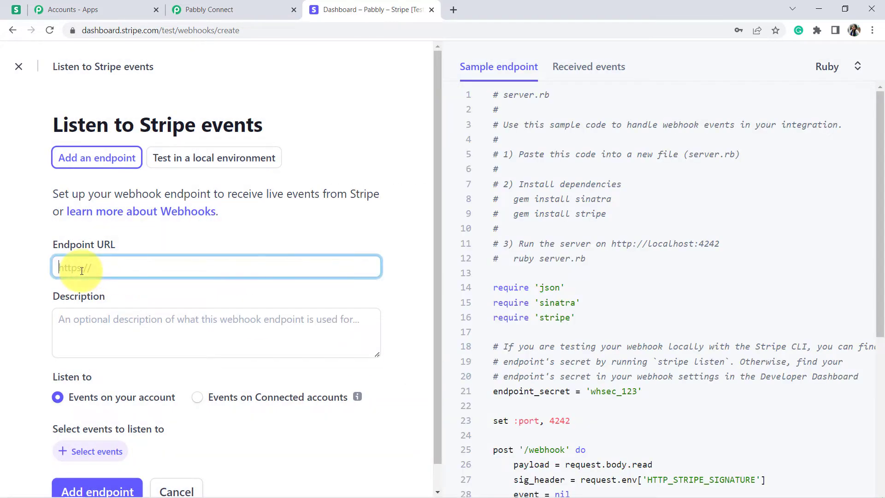
key(ctrl+v)
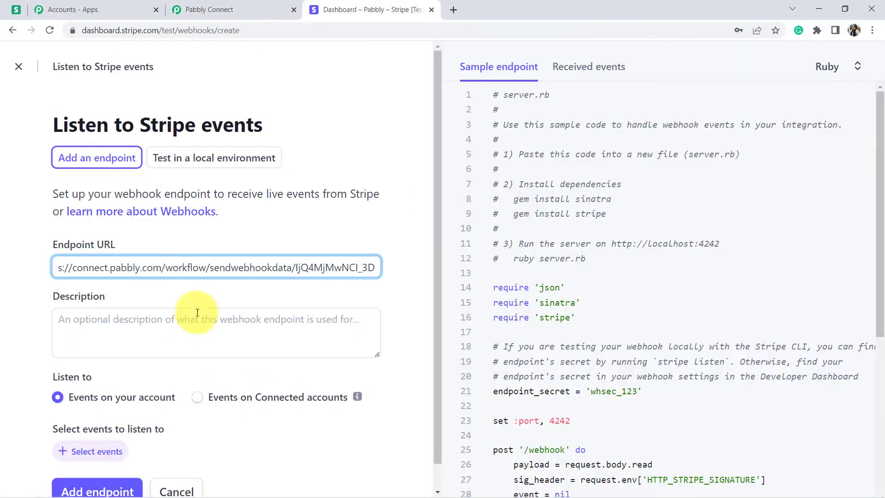
click(254, 8)
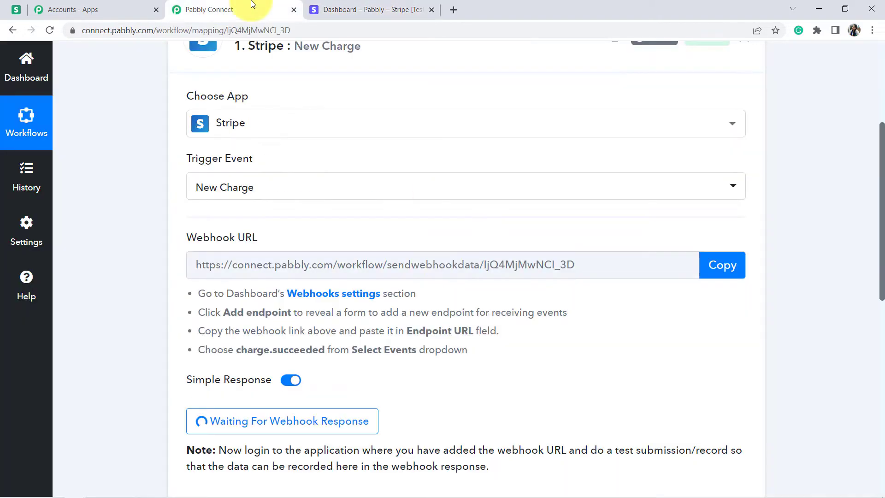
click(357, 9)
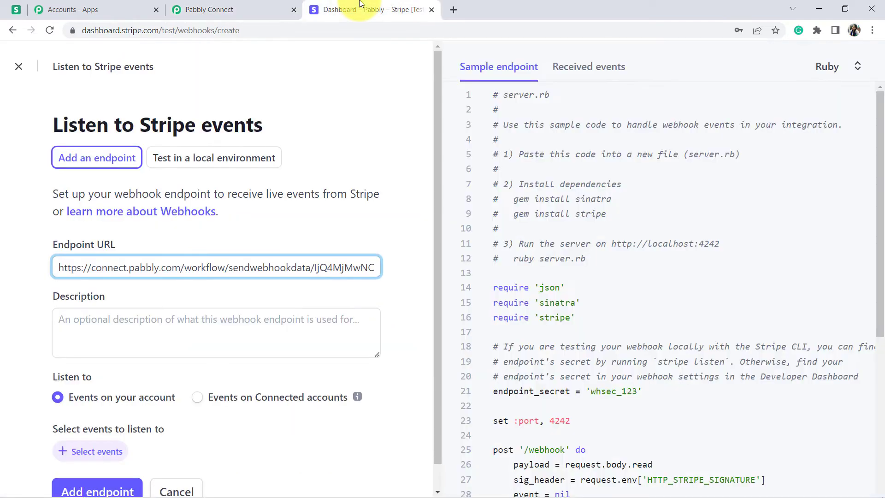
click(29, 339)
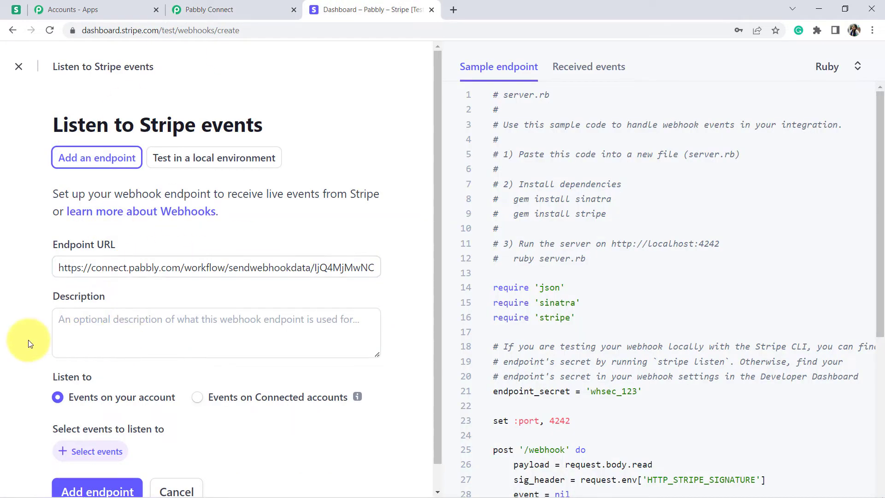
- Search the event list for 'charg' and select charge.succeeded
click(70, 451)
click(87, 158)
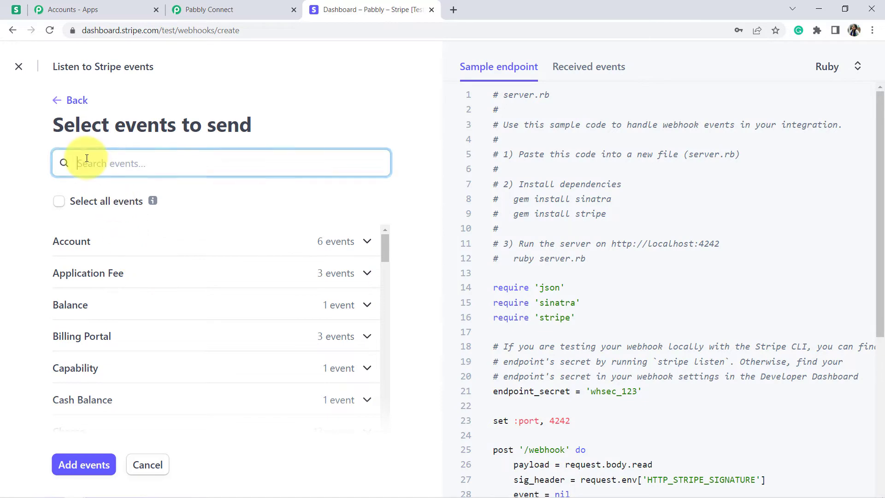
text(new)
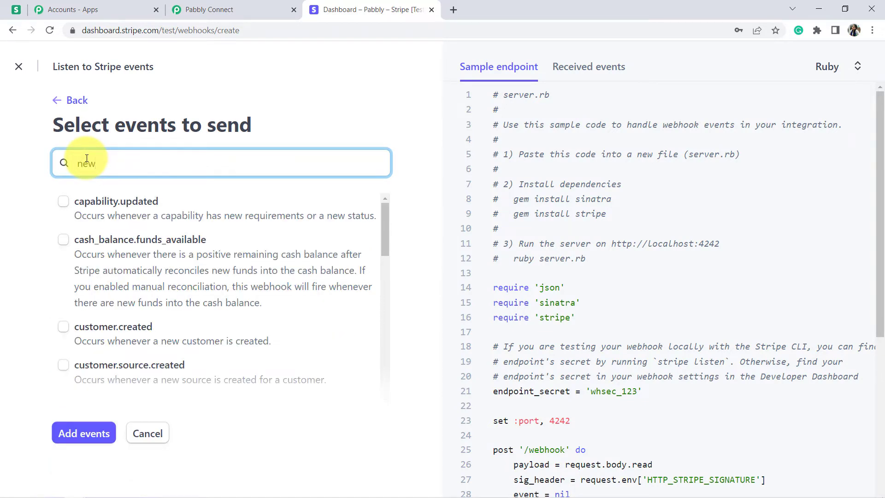
drag(386, 222, 376, 294)
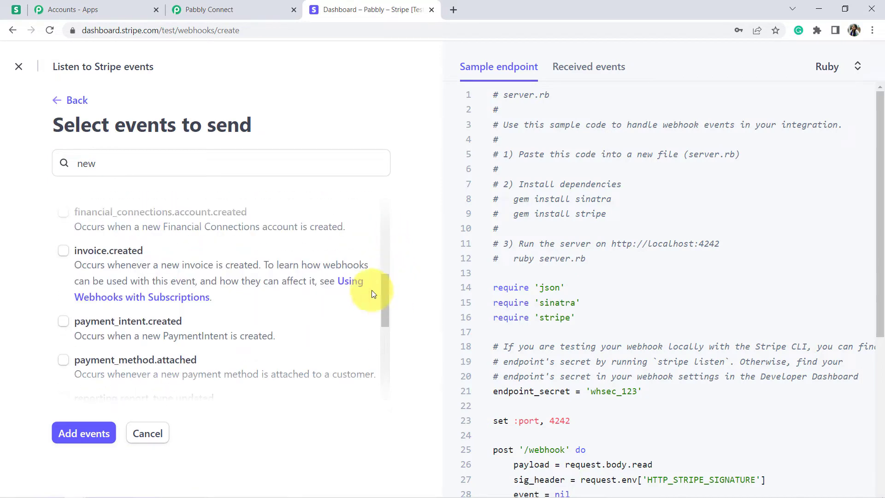
double_click(76, 170)
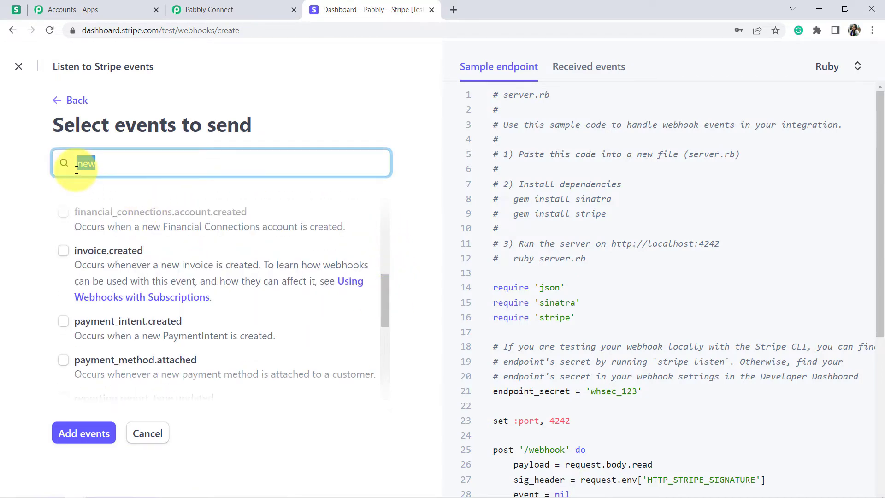
text(charg)
click(381, 292)
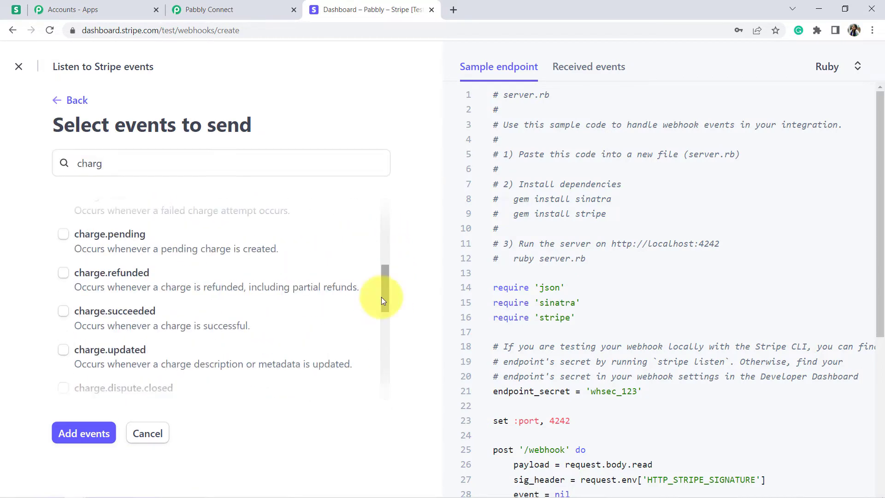
click(64, 313)
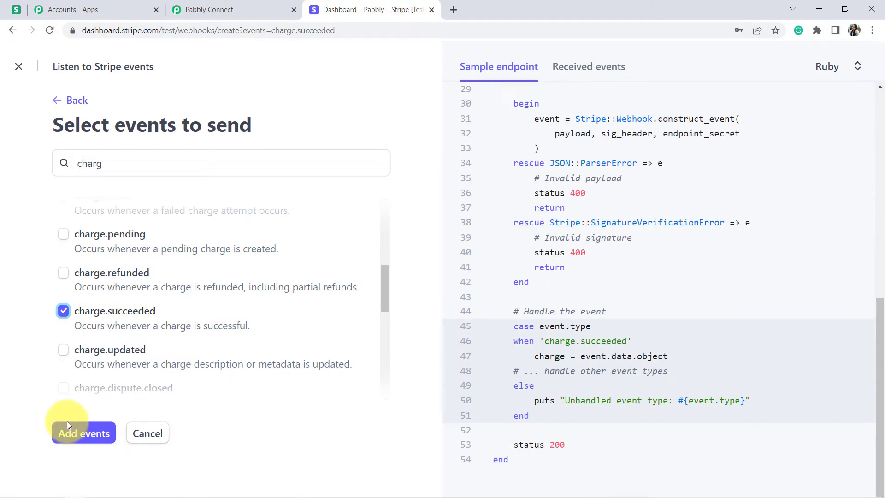
- Add the event, create the webhook endpoint, and return to the Pabbly Connect workflow
click(73, 437)
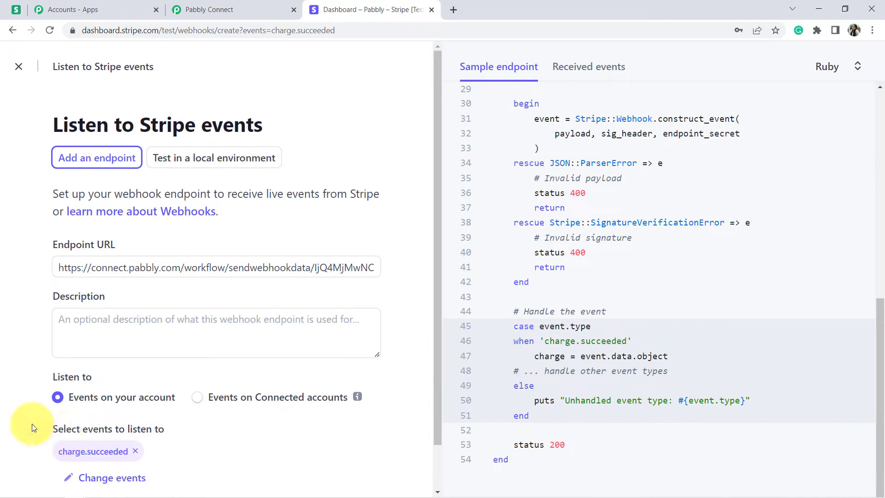
drag(438, 328, 447, 403)
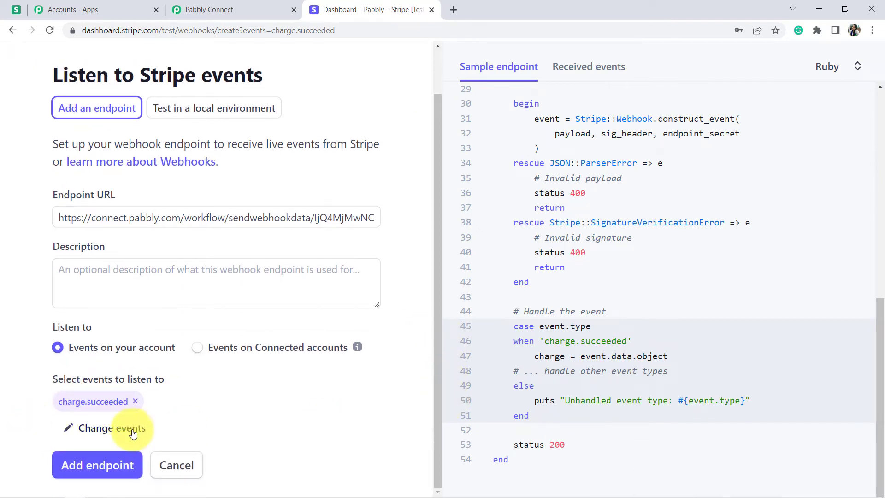
click(77, 464)
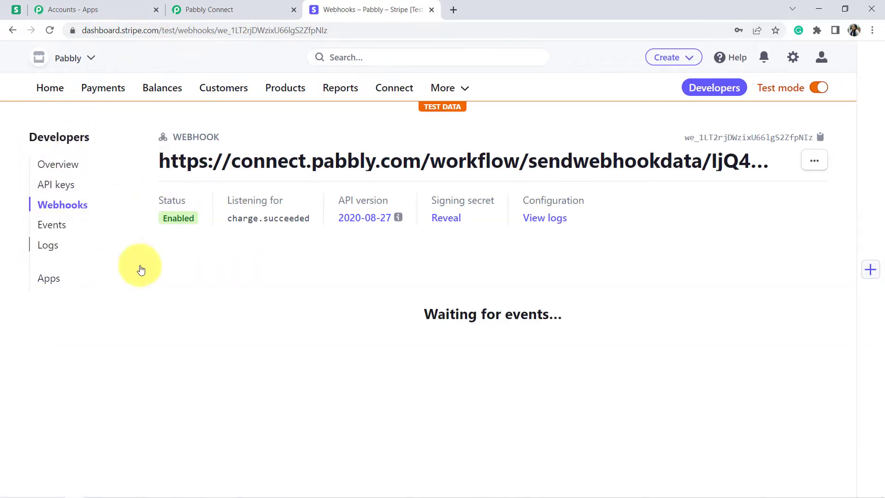
click(240, 10)
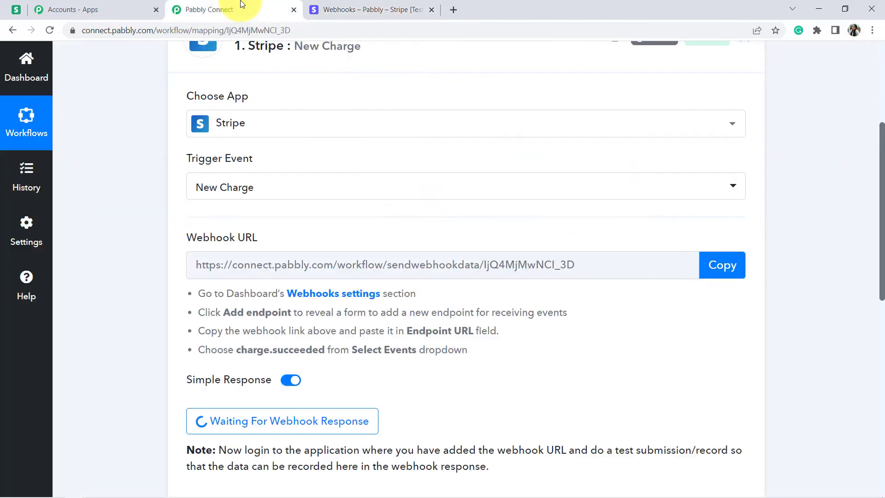
scroll(119, 187, down, 3)
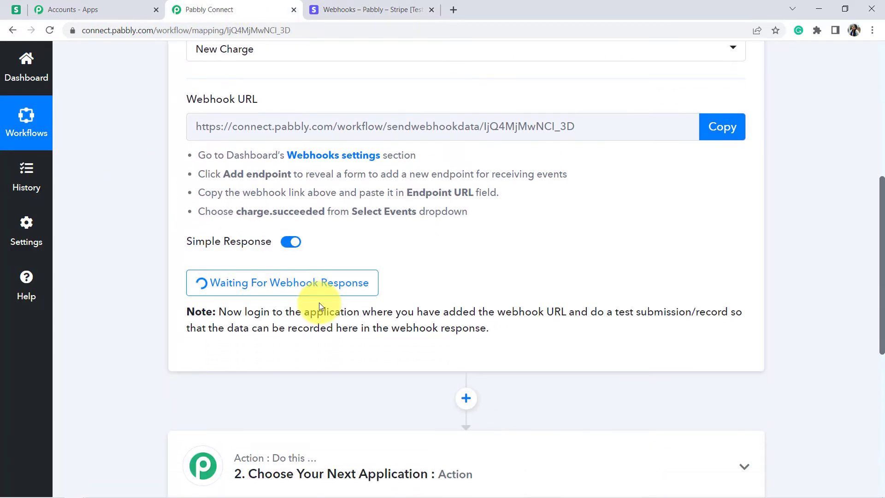
drag(323, 309, 400, 312)
drag(458, 303, 374, 356)
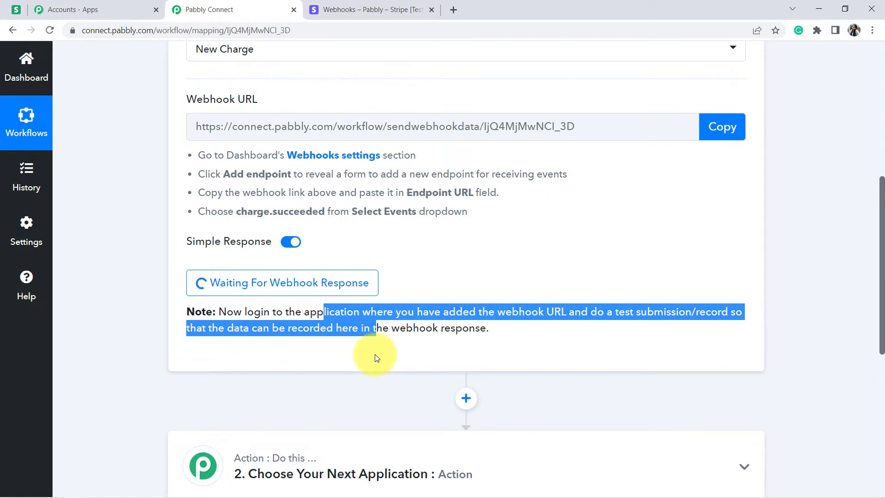
click(153, 242)
drag(881, 294, 843, 138)
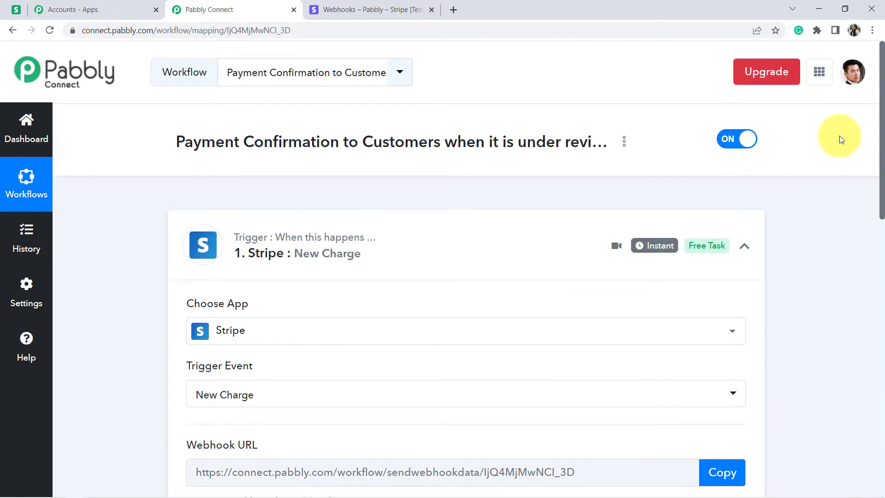
- Open the Pabbly Plus Plan product in Stripe and view its payment link
click(356, 5)
click(280, 88)
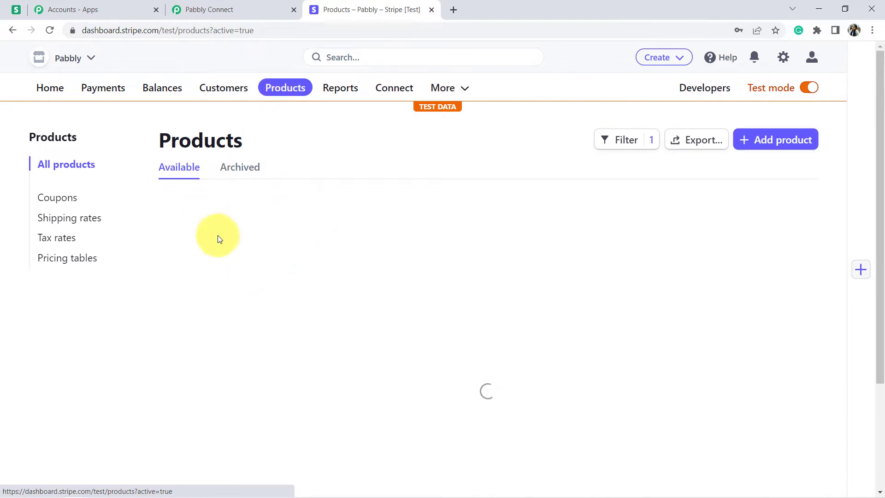
click(232, 235)
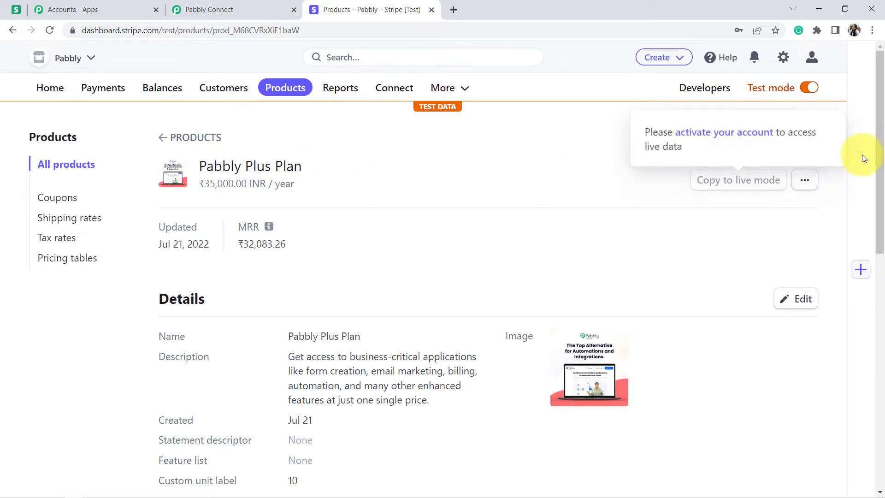
scroll(879, 195, down, 1)
scroll(876, 207, down, 7)
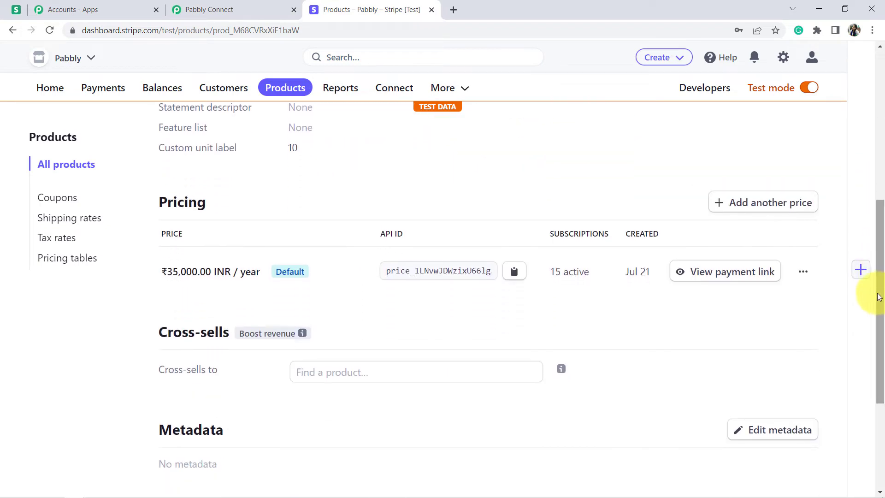
click(747, 274)
- Copy the payment link and load it in a new browser tab
click(450, 211)
key(ctrl+t)
key(ctrl+v)
key(Return)
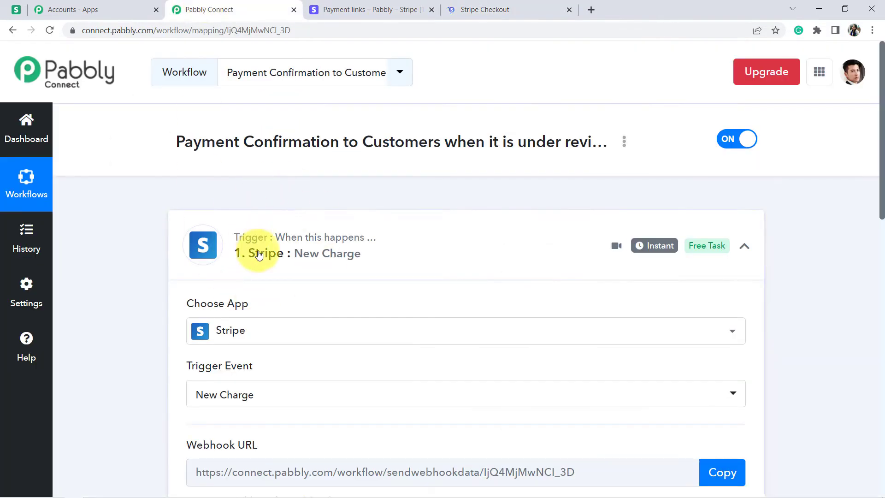
- Collapse the Stripe trigger, enter the customer's e-mail on the checkout, then bring up the Radar docs
click(253, 253)
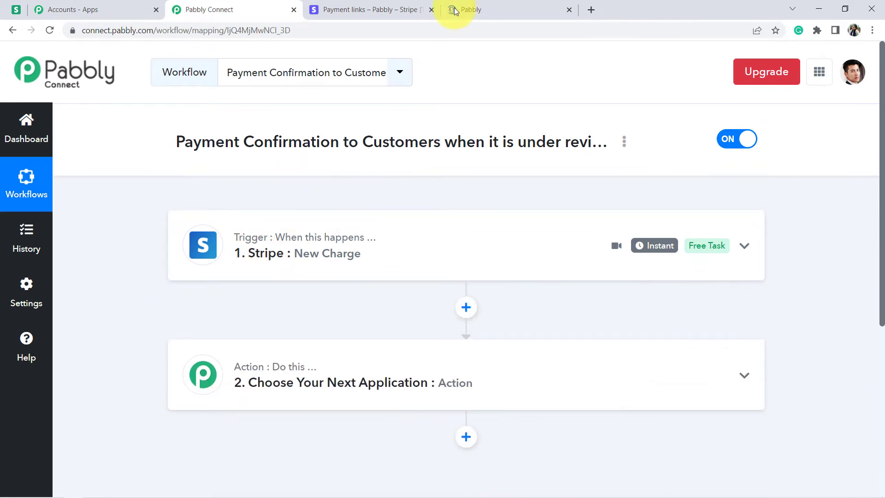
click(474, 6)
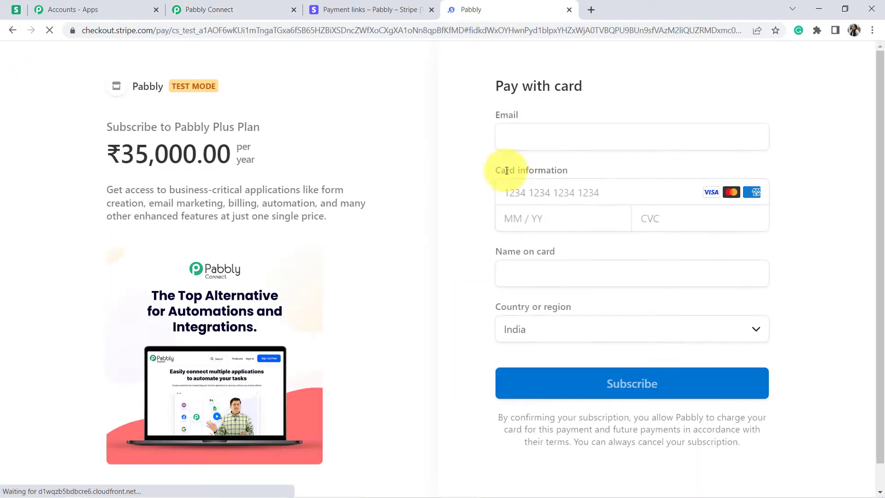
click(523, 137)
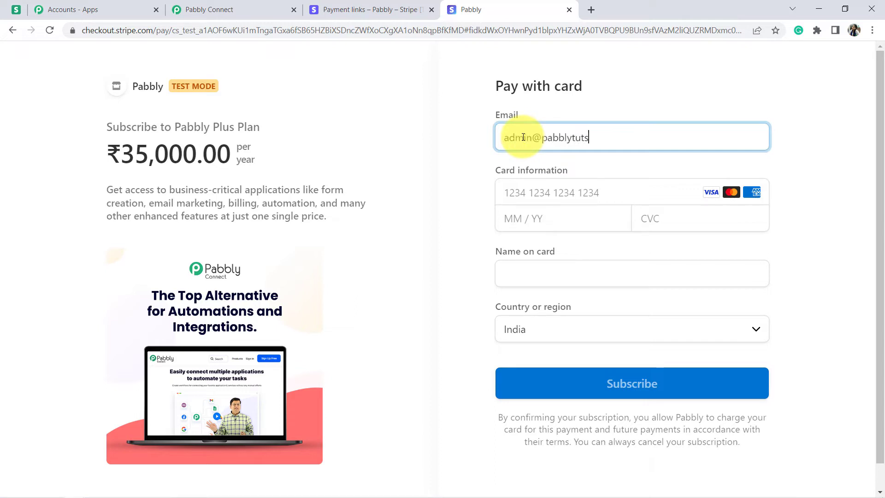
key(Tab)
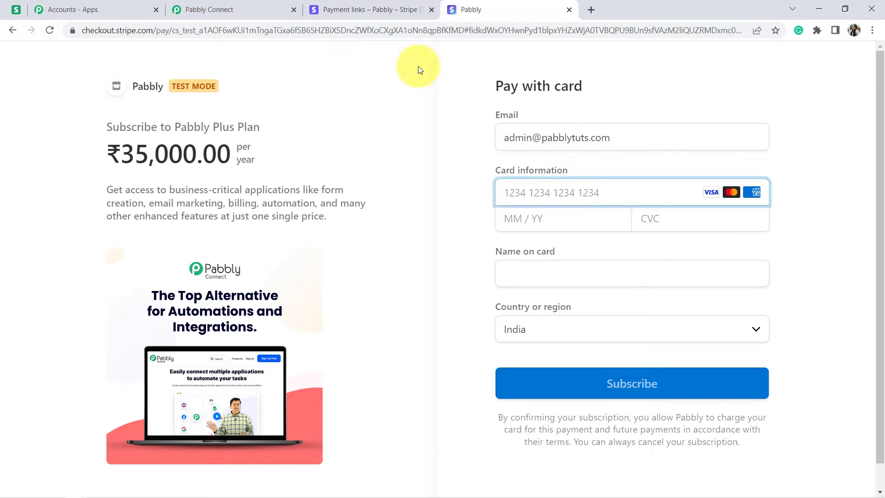
click(17, 10)
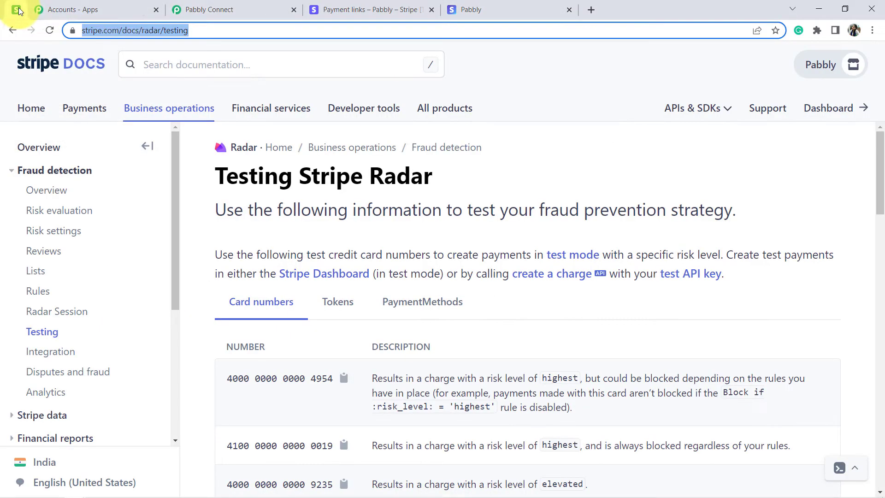
click(125, 31)
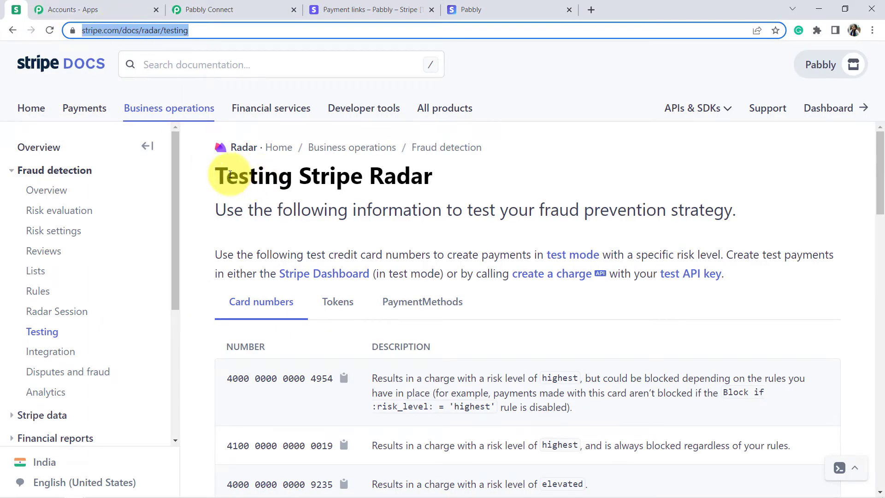
click(229, 175)
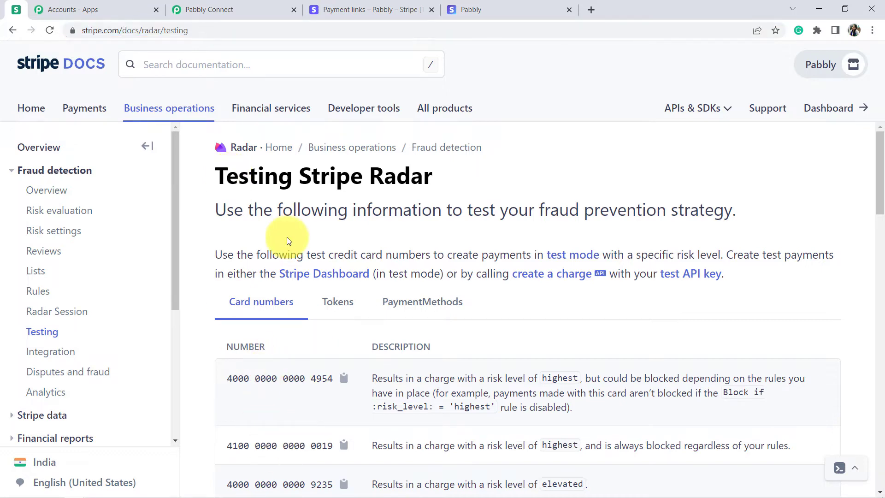
drag(250, 177, 425, 147)
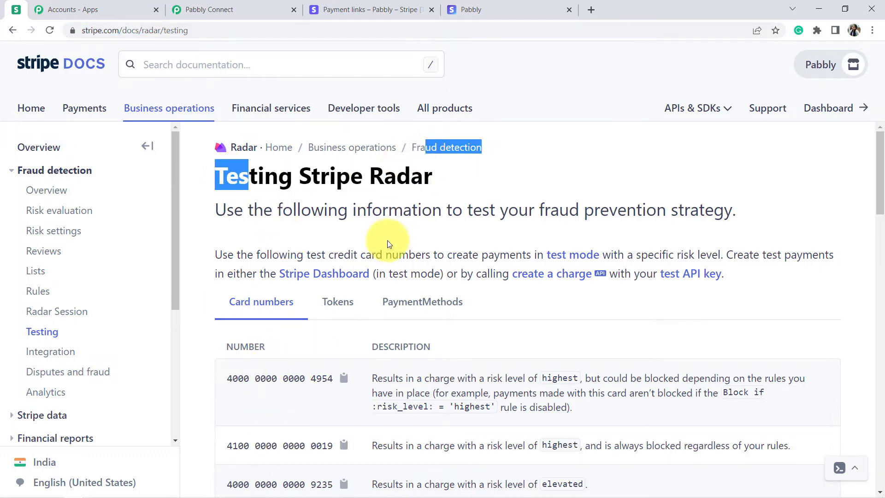
click(387, 243)
scroll(387, 243, down, 2)
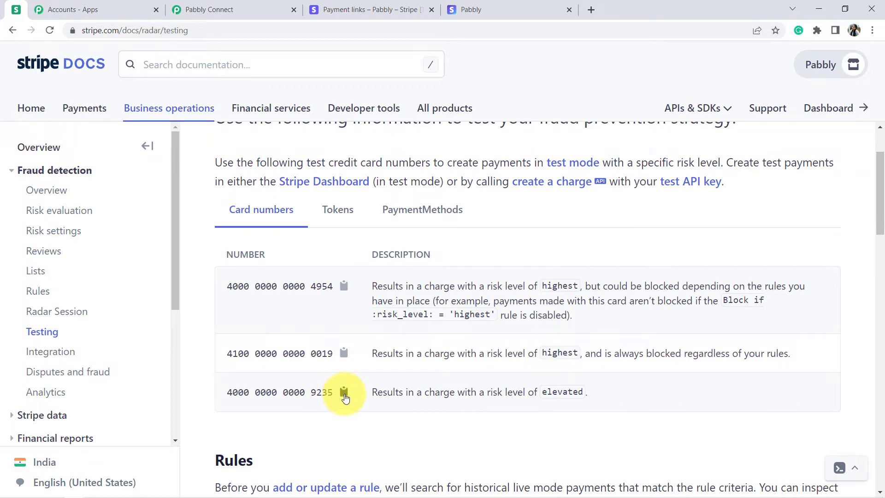
click(344, 393)
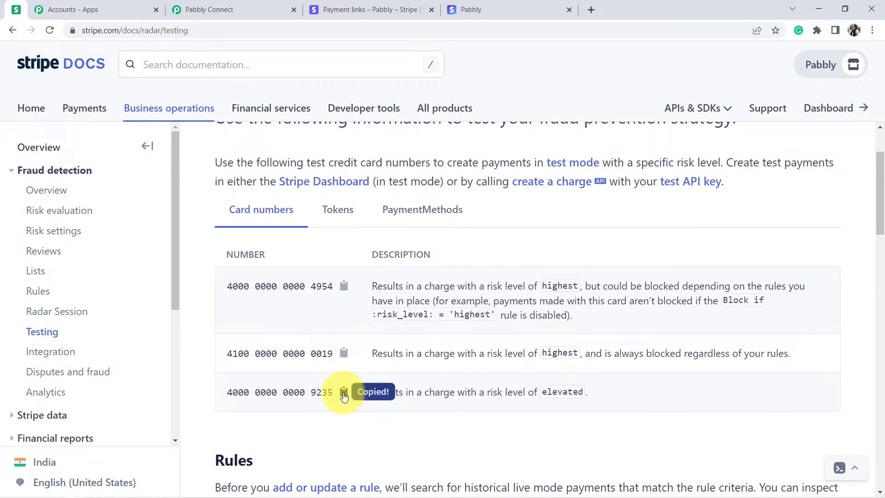
click(497, 5)
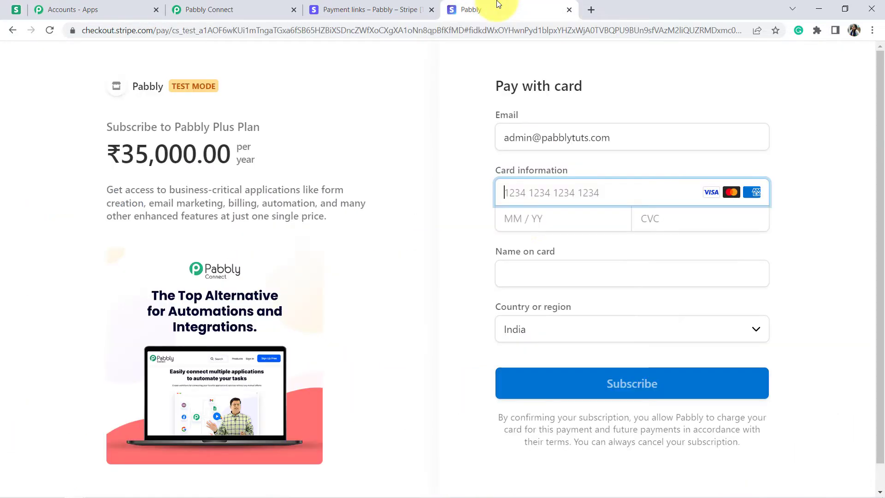
key(ctrl+v)
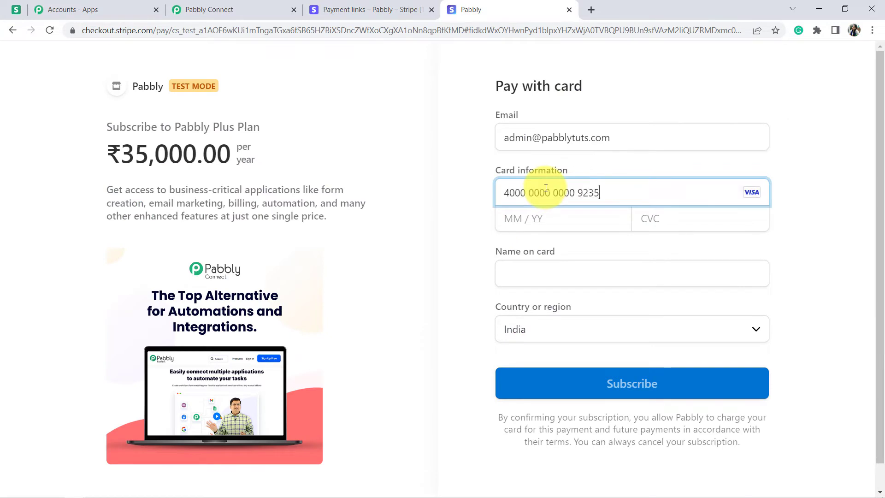
click(521, 217)
text(12 / )
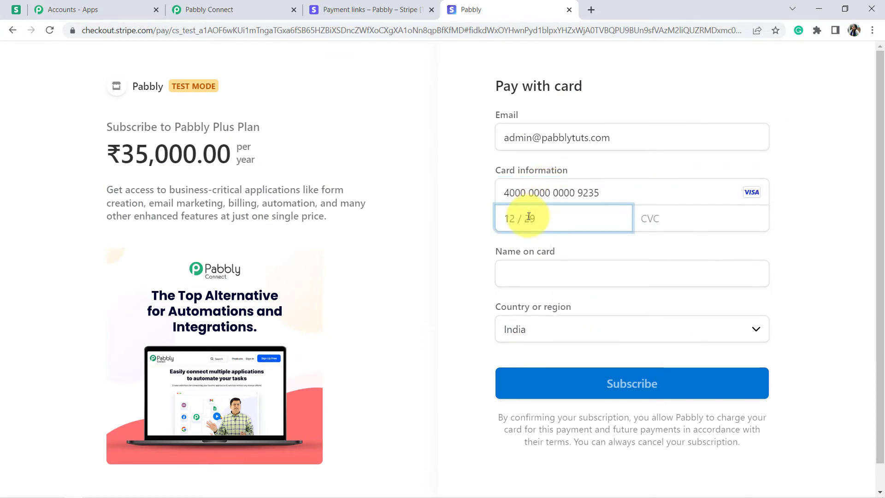
text(29)
click(643, 221)
text(123)
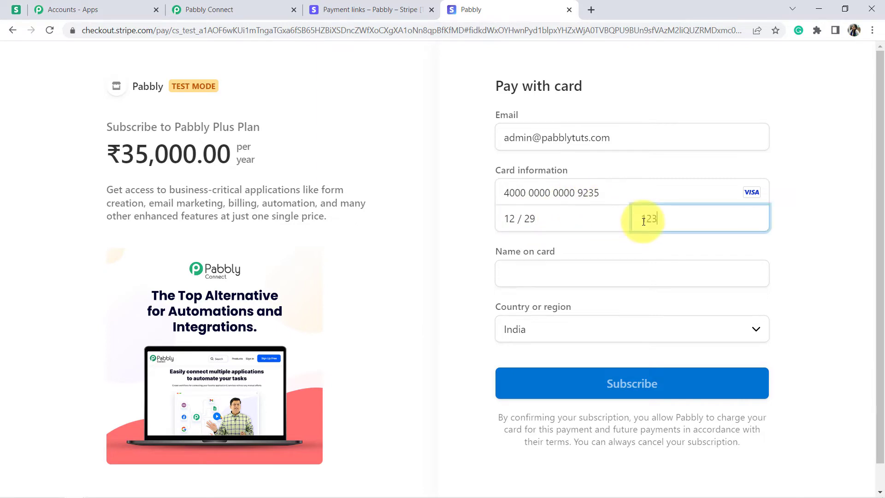
click(528, 274)
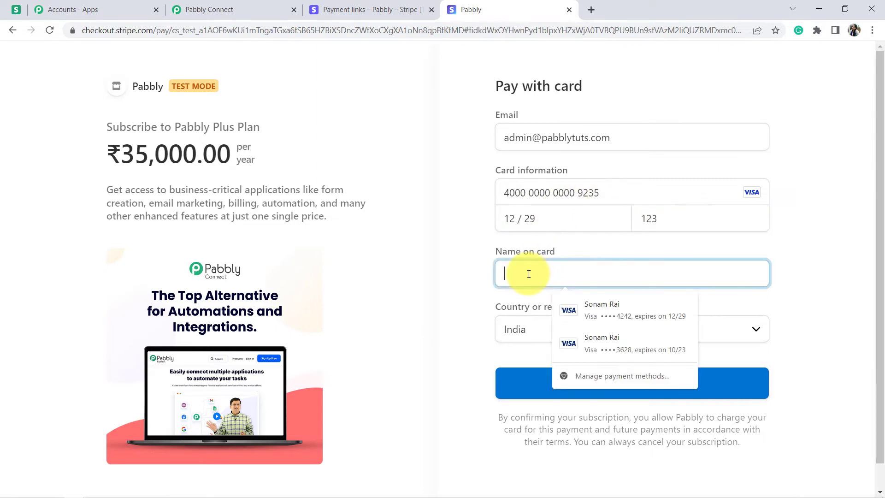
text(Dummy User)
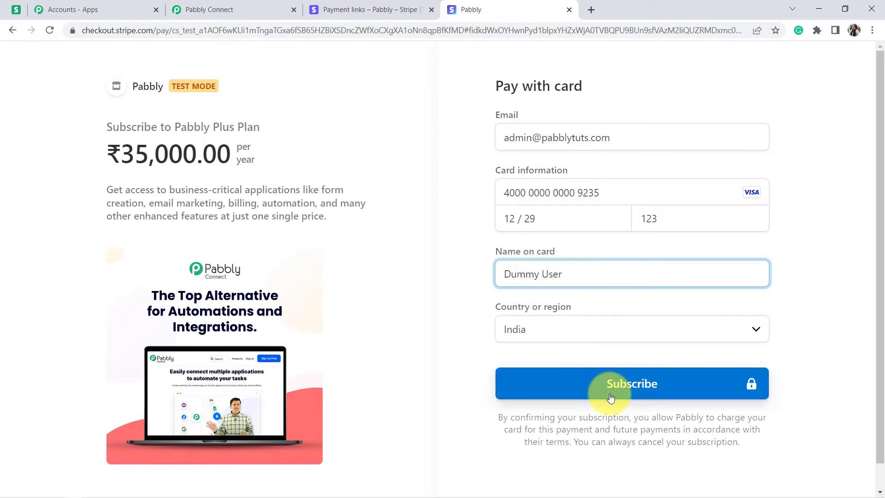
- Submit the subscription payment, decline saving the card, and return to Pabbly Connect
click(638, 389)
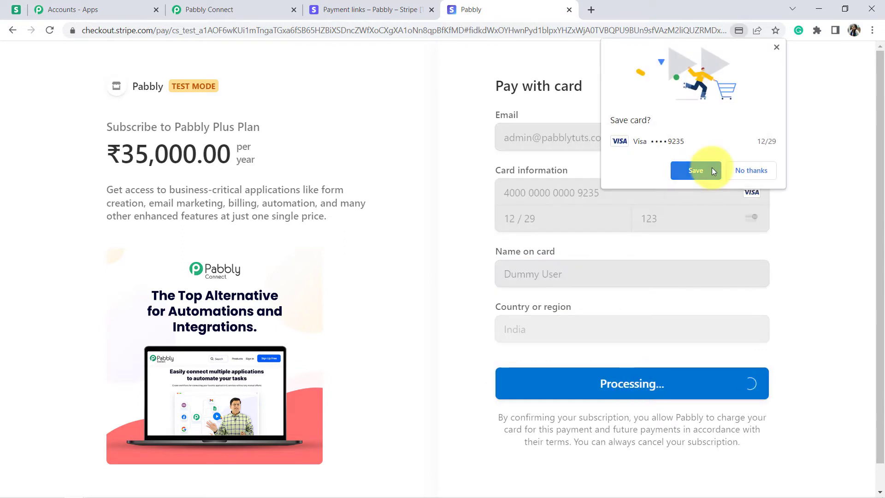
click(731, 170)
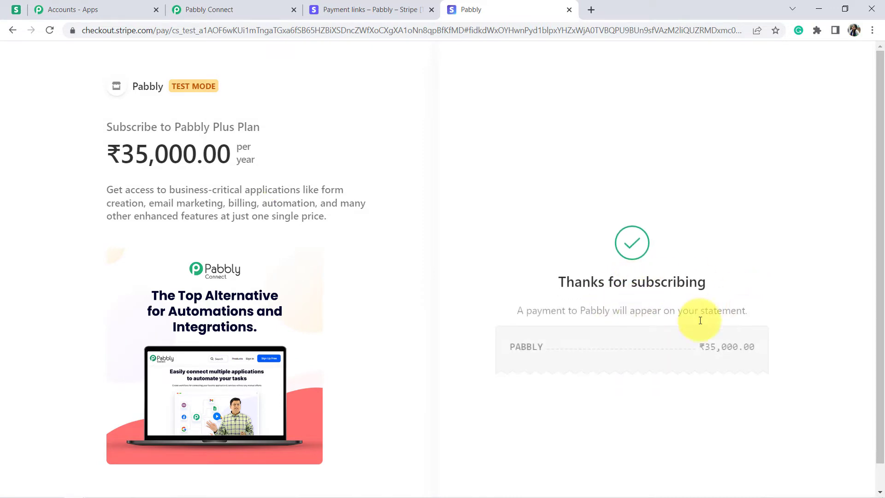
click(206, 10)
- Expand the Stripe New Charge trigger and review the captured charge's billing name and email
click(256, 255)
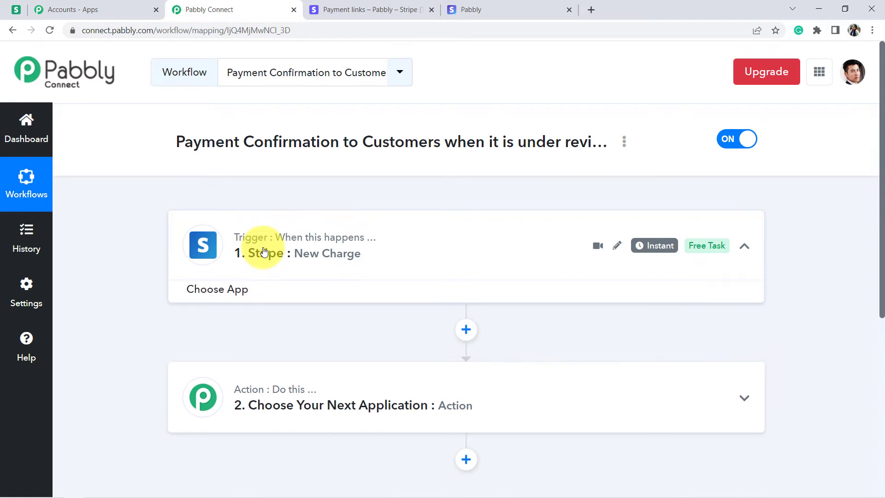
scroll(93, 250, down, 7)
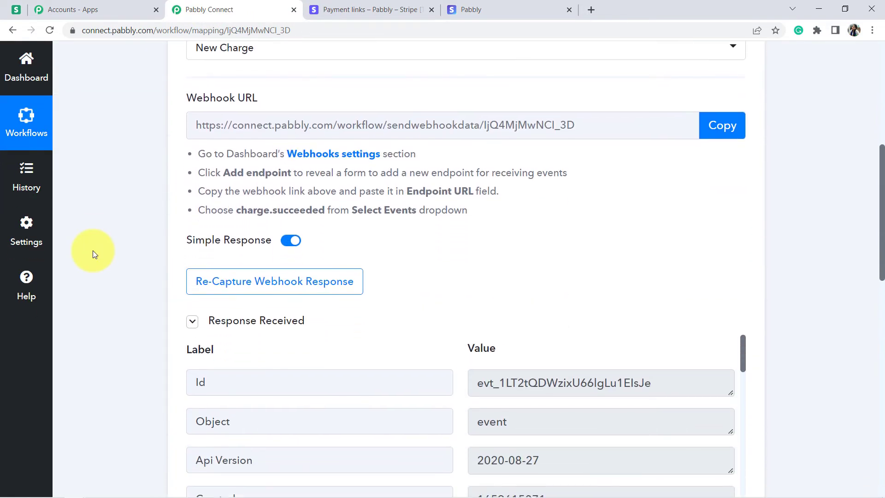
scroll(93, 250, down, 3)
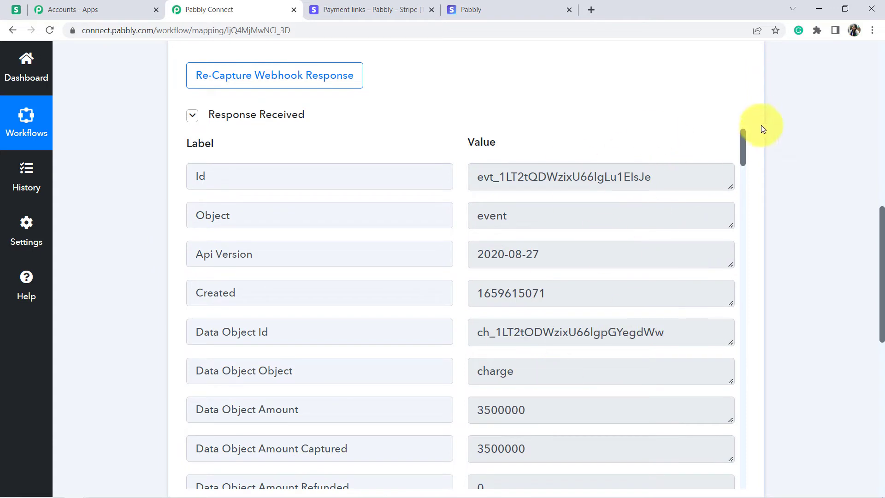
drag(742, 146, 760, 216)
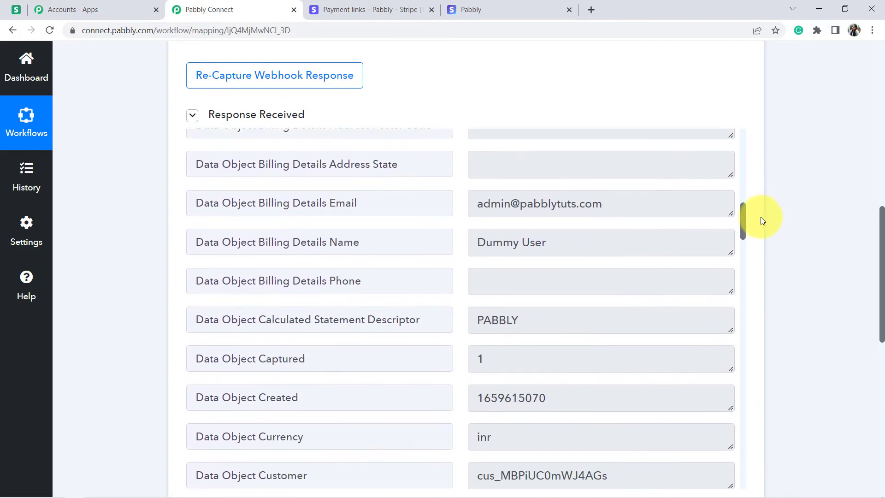
click(506, 246)
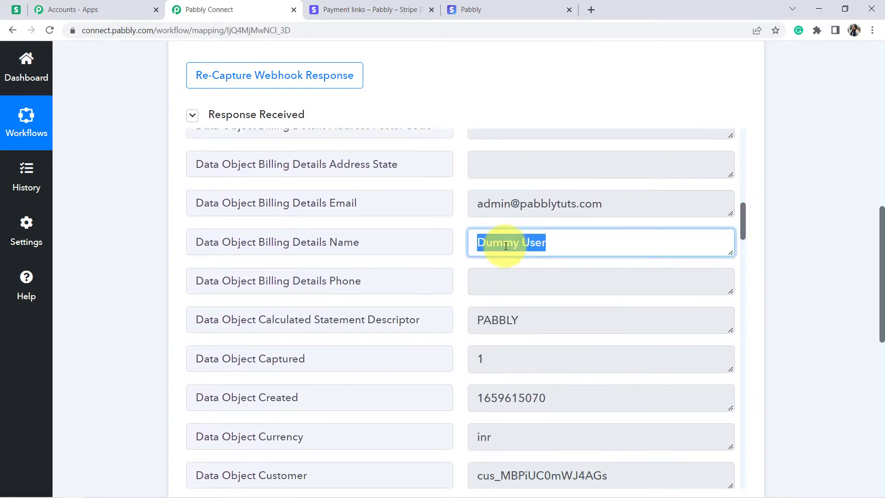
click(534, 203)
- Find the charge's Risk Level (elevated) and Risk Score (70) in the response
drag(746, 225, 743, 297)
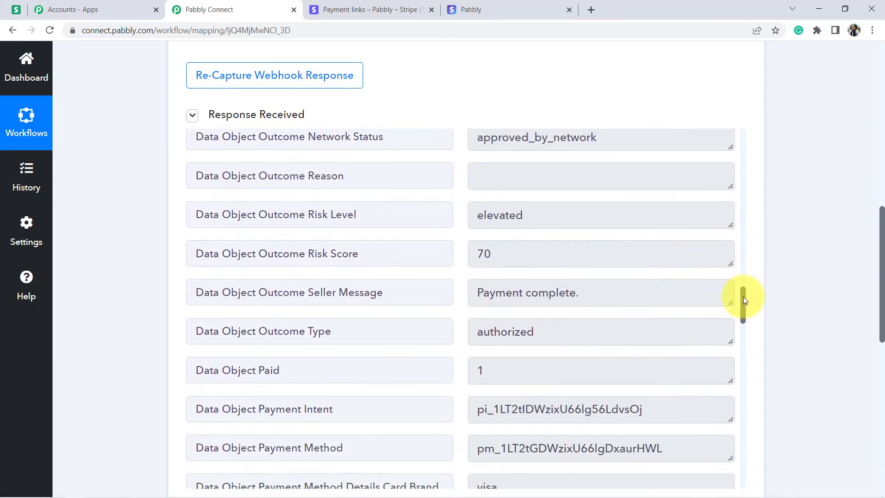
double_click(342, 255)
click(473, 257)
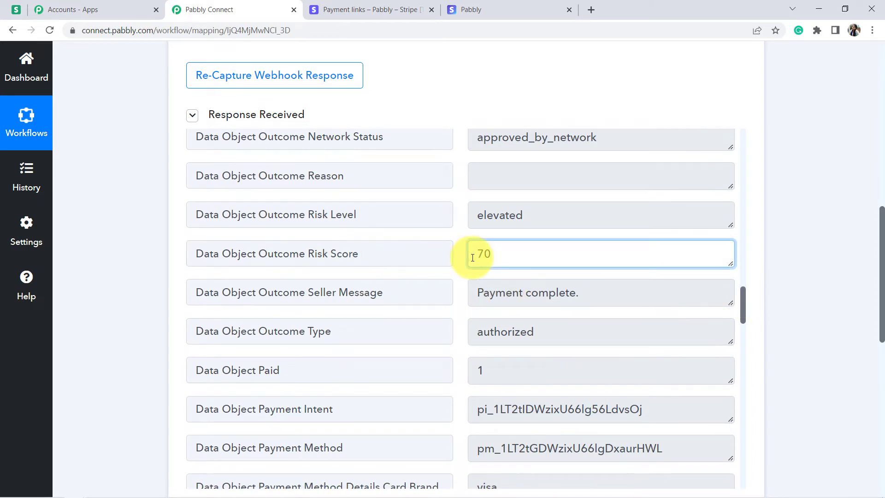
double_click(478, 253)
drag(316, 209, 336, 214)
click(490, 211)
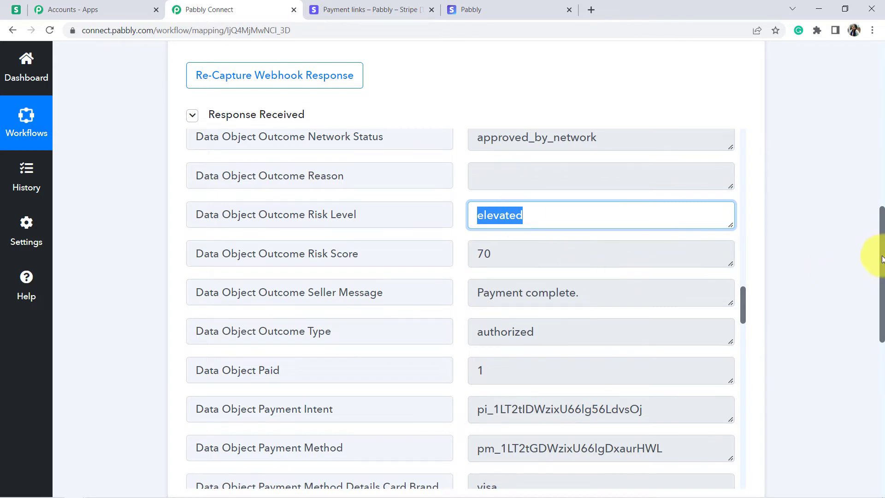
drag(881, 259, 869, 352)
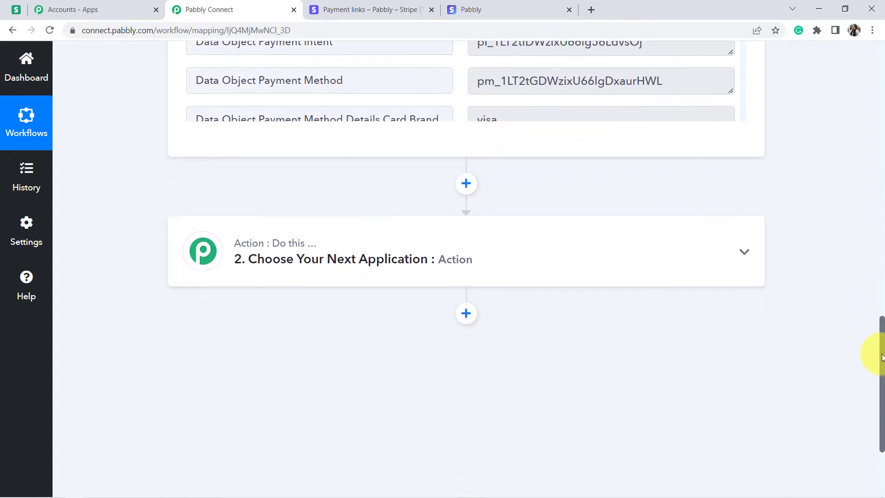
- Add a Filter step on Data Object Outcome Risk Level equal to elevated
click(317, 235)
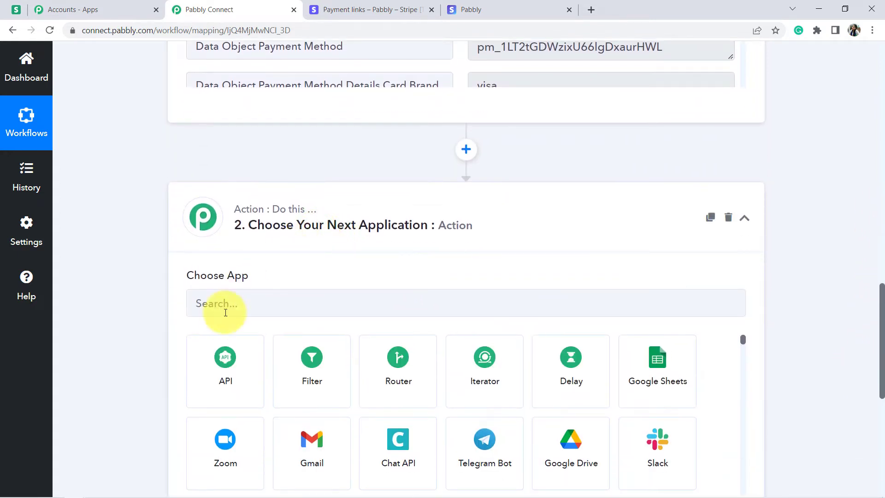
click(296, 367)
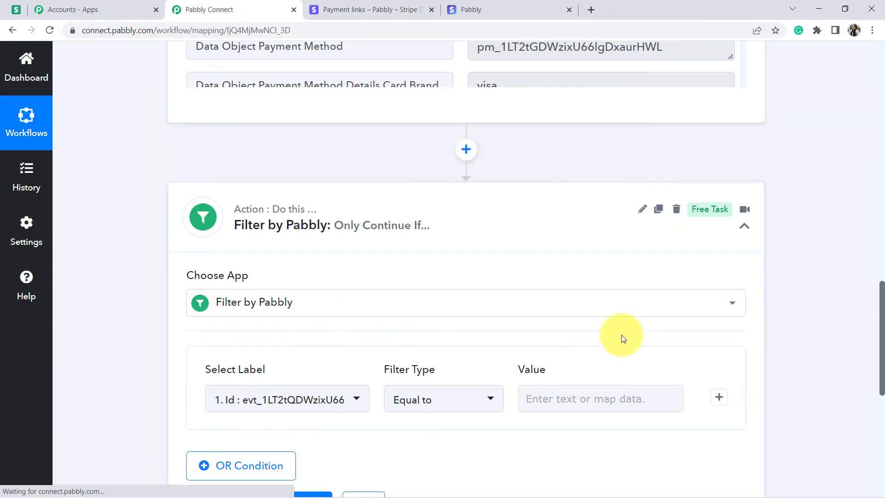
drag(881, 299, 875, 322)
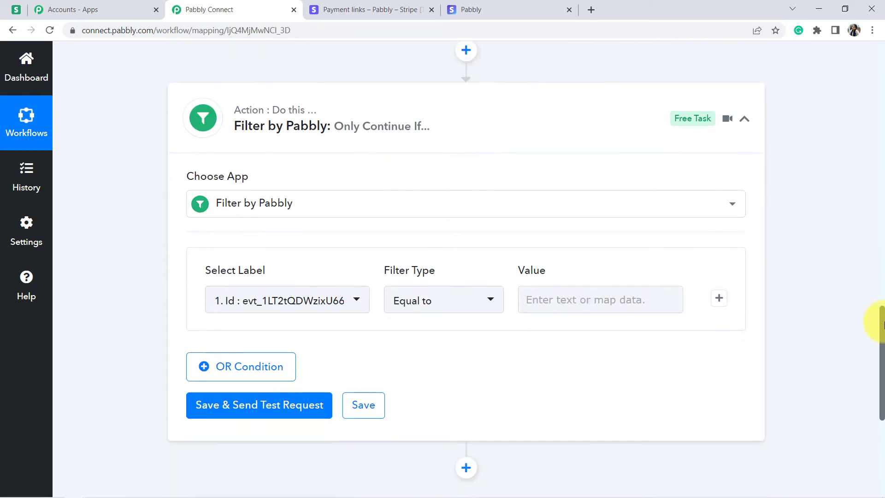
click(294, 300)
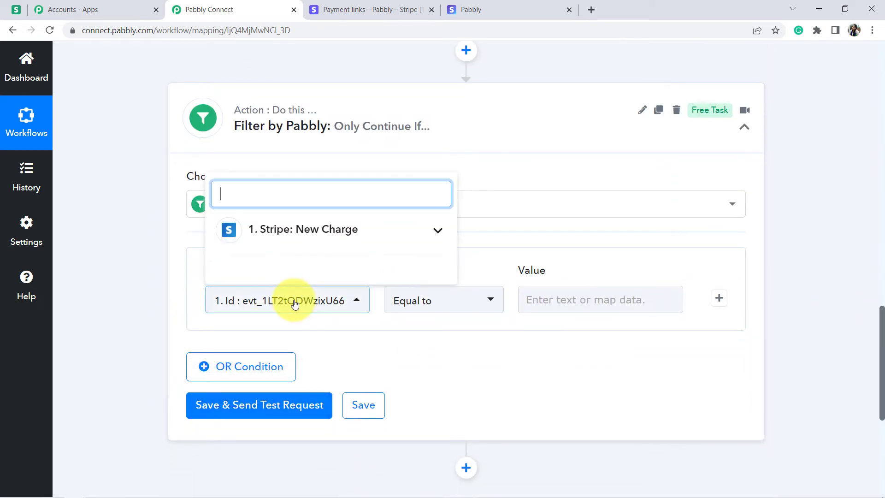
click(296, 231)
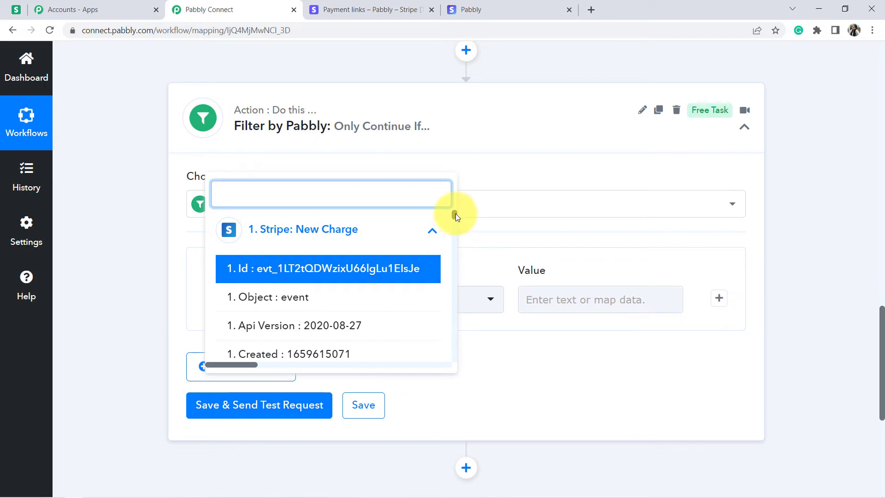
scroll(453, 216, down, 2)
text(risk)
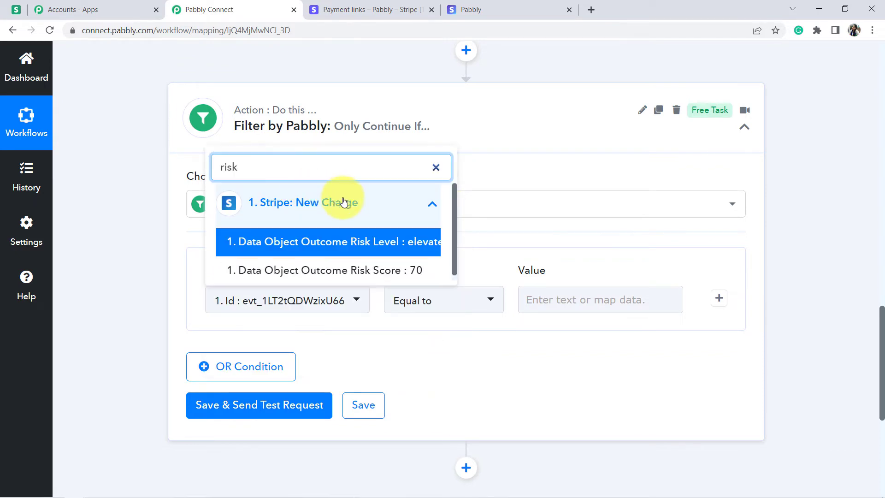
click(364, 245)
click(556, 301)
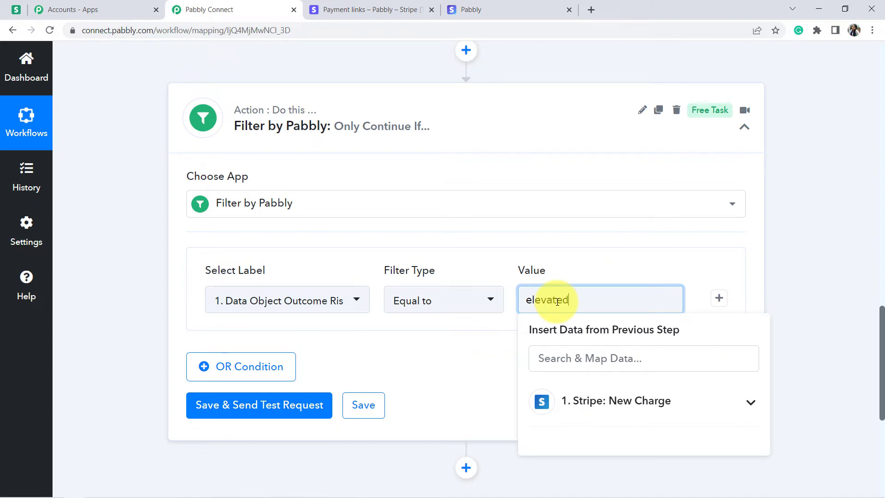
- Check the Stripe Docs Radar page for the 'highest' risk level, then return to the workflow
click(18, 12)
drag(454, 315, 485, 315)
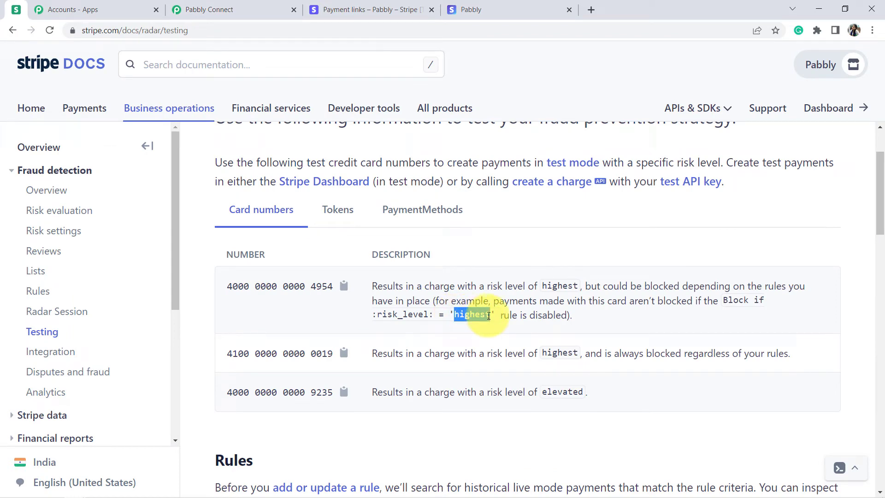
click(501, 5)
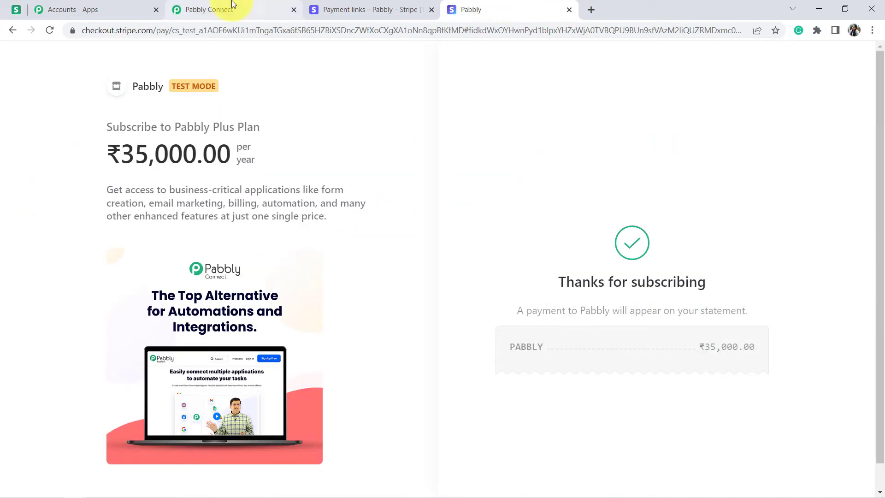
click(214, 4)
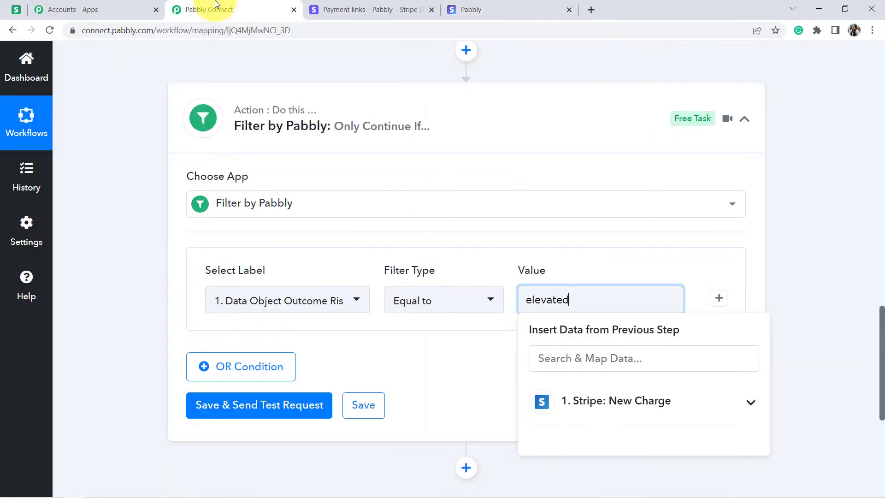
- Add an OR condition: Data Object Outcome Risk Level equal to highest
click(422, 330)
click(227, 373)
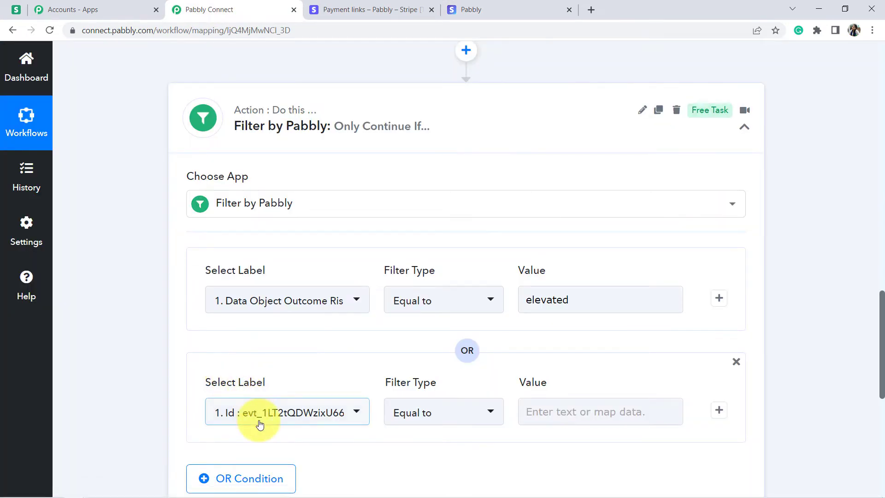
click(261, 424)
click(276, 346)
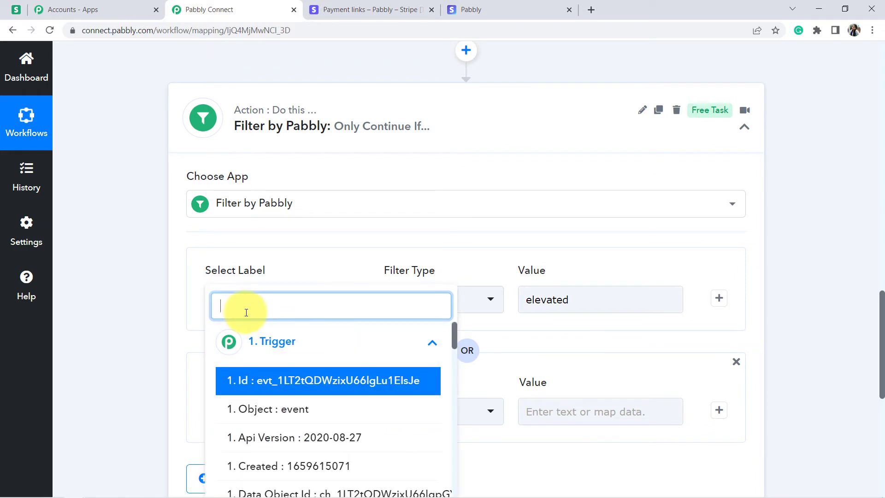
text(leve)
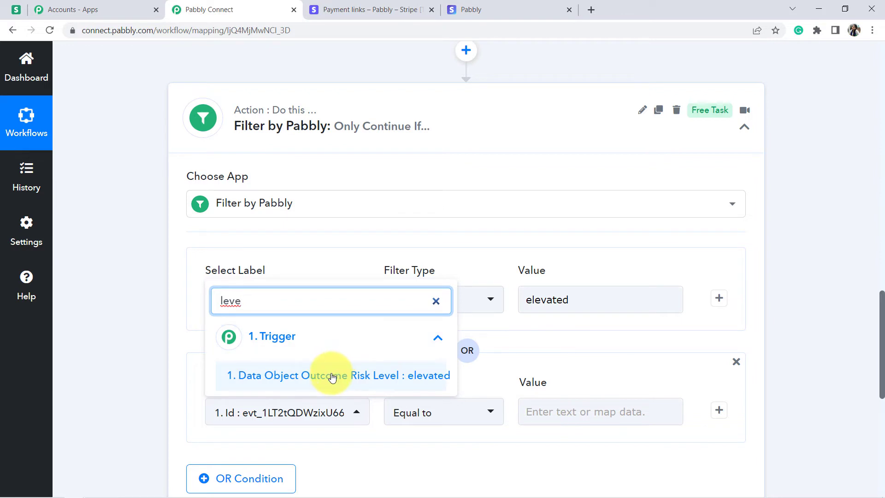
click(296, 377)
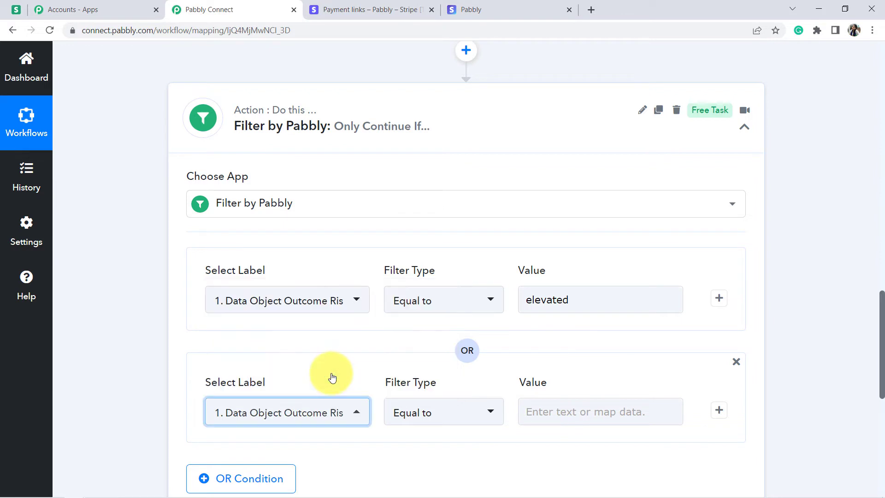
click(567, 406)
text(highest)
click(866, 312)
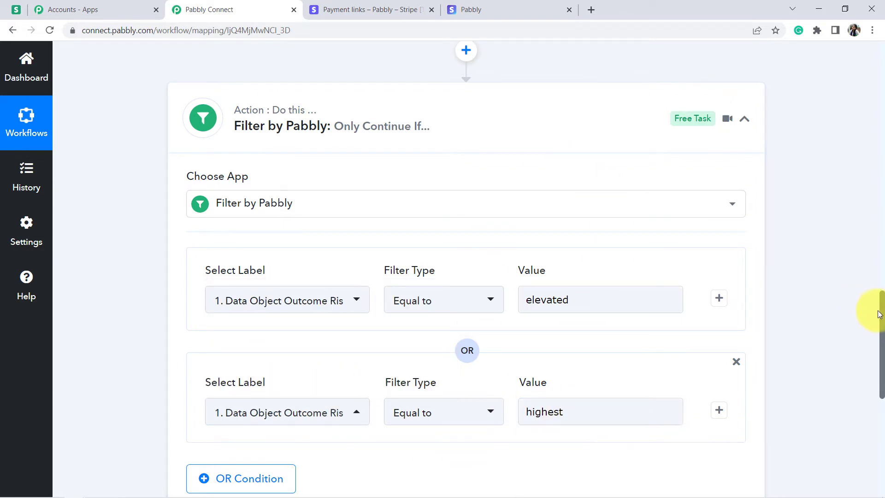
- Confirm the first condition still filters on the Risk Level field
drag(883, 322, 875, 288)
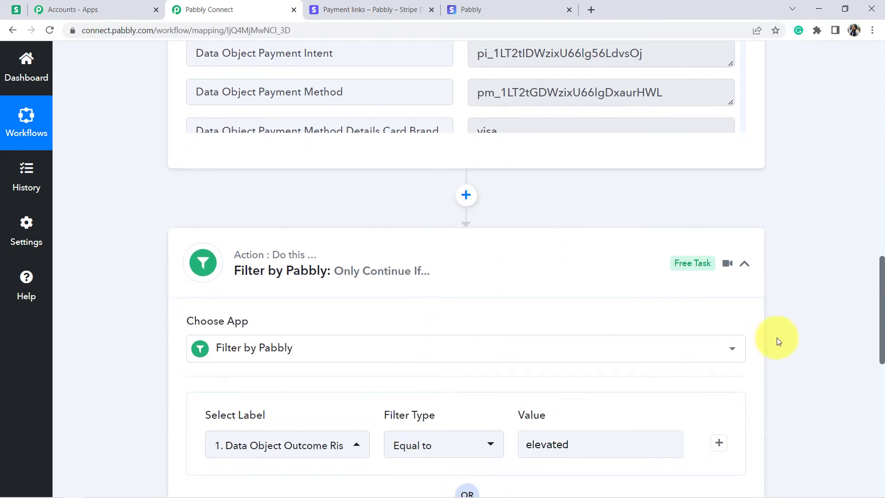
drag(880, 310, 868, 356)
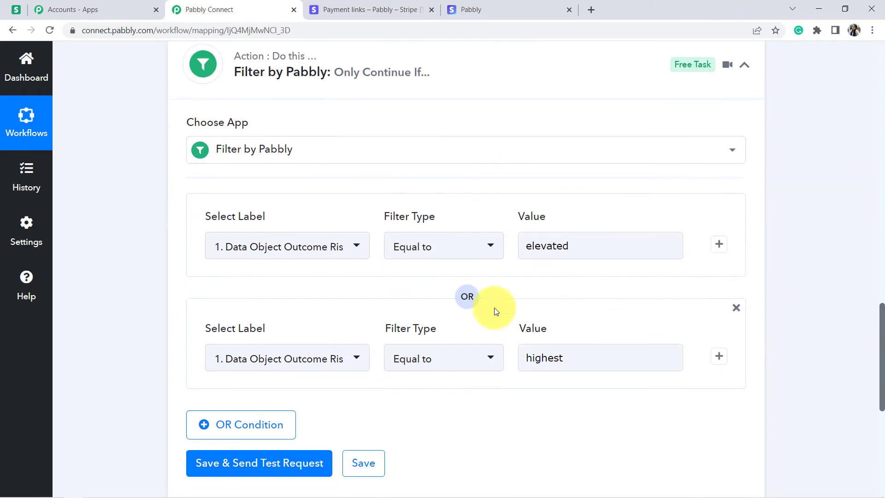
click(310, 249)
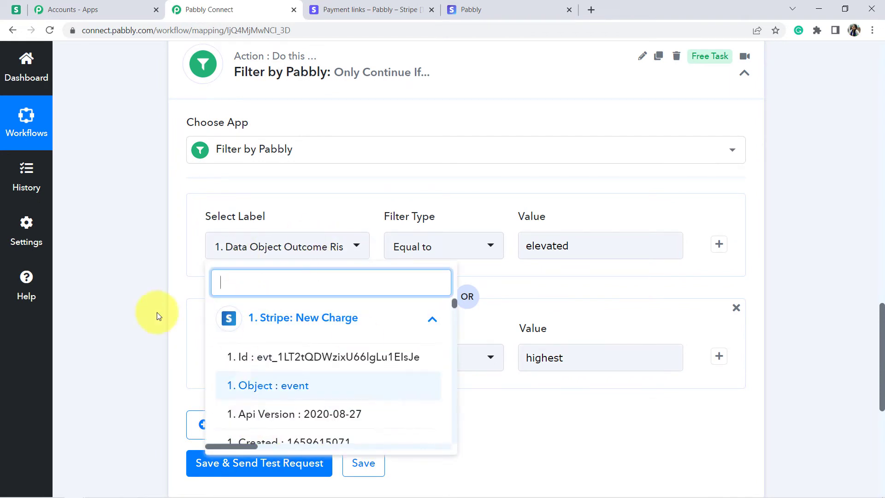
click(108, 283)
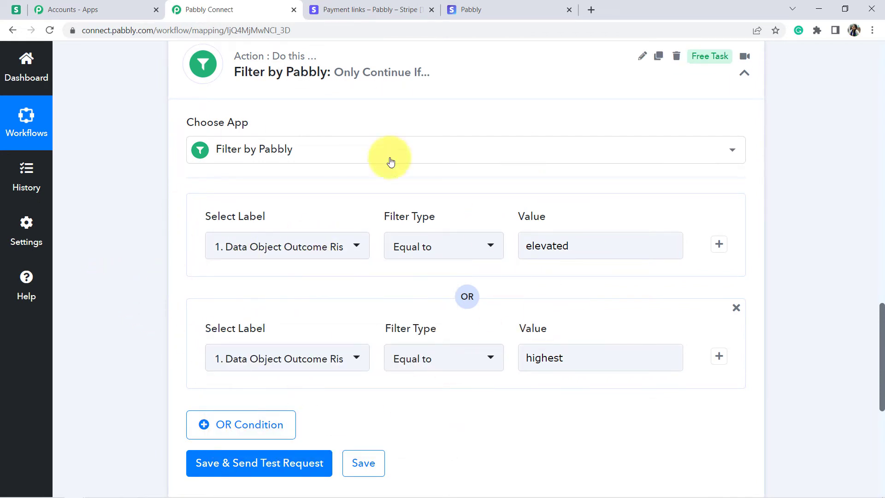
scroll(108, 306, down, 2)
scroll(106, 302, down, 2)
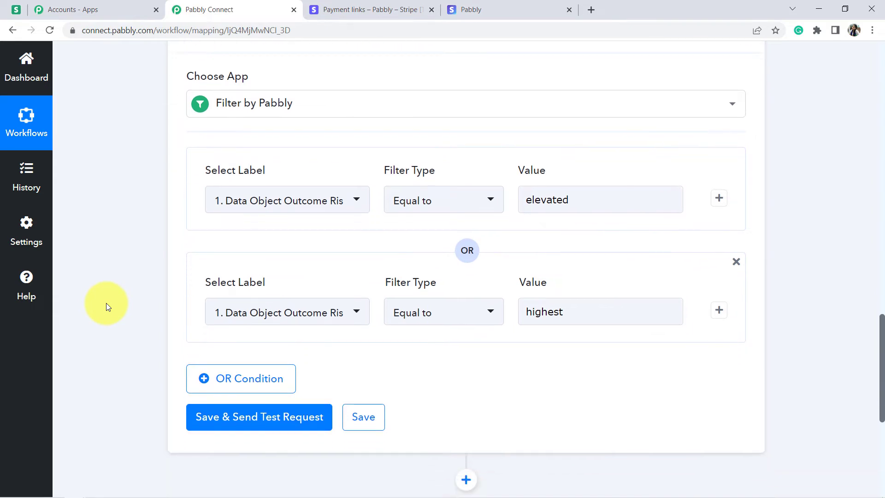
- Save and test the filter, getting 'Condition is true', and add an action step below
click(222, 394)
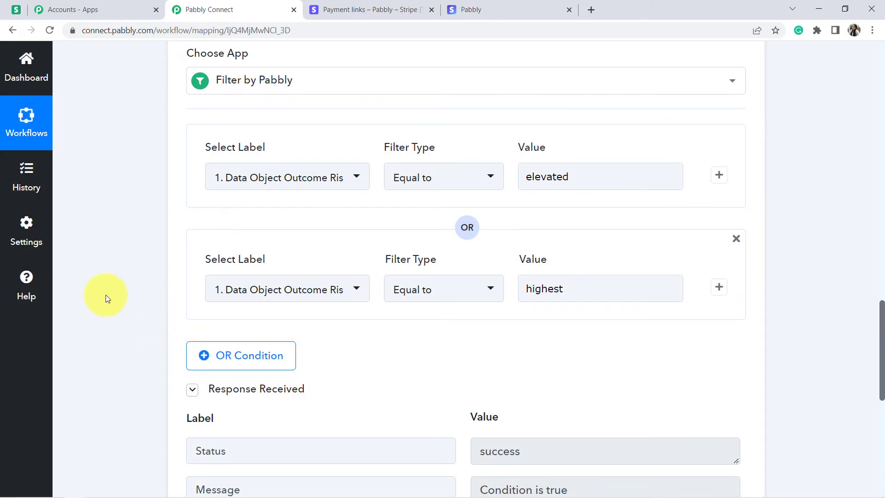
scroll(106, 294, down, 2)
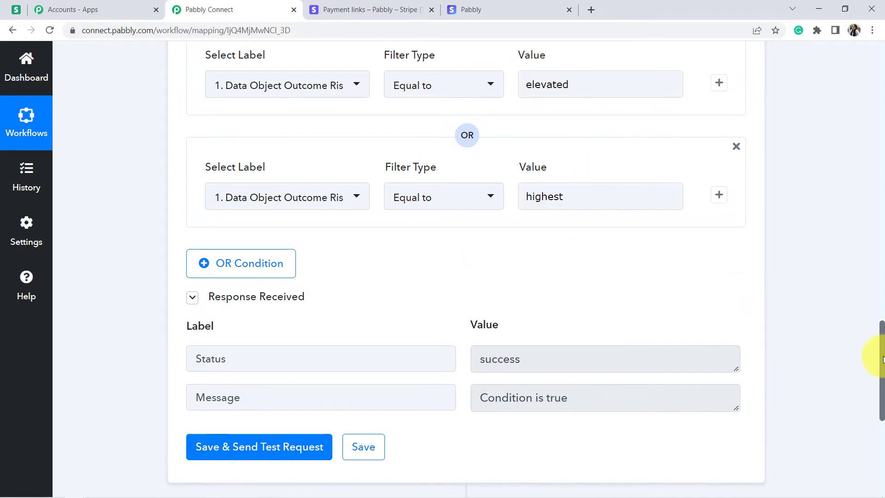
drag(882, 345, 862, 225)
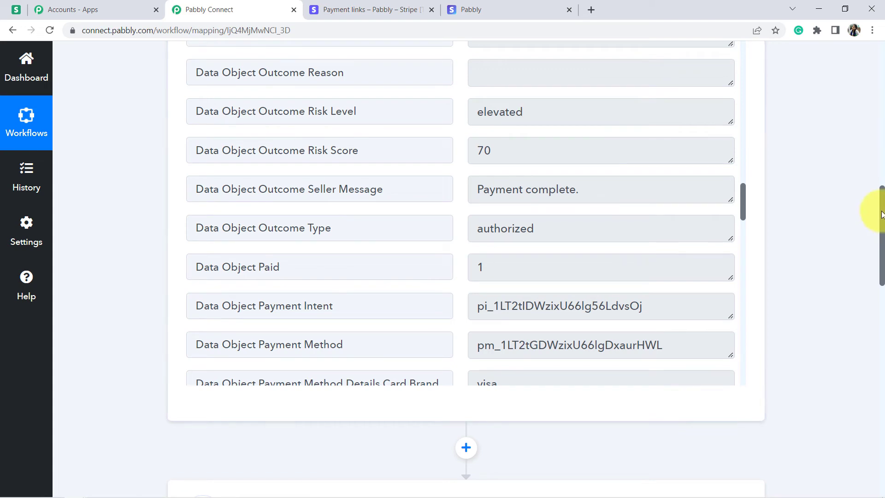
drag(882, 231, 882, 373)
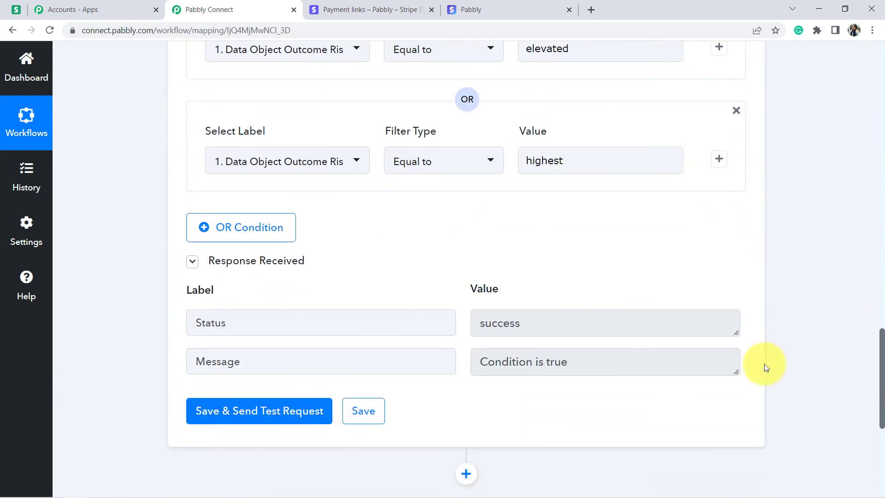
click(465, 475)
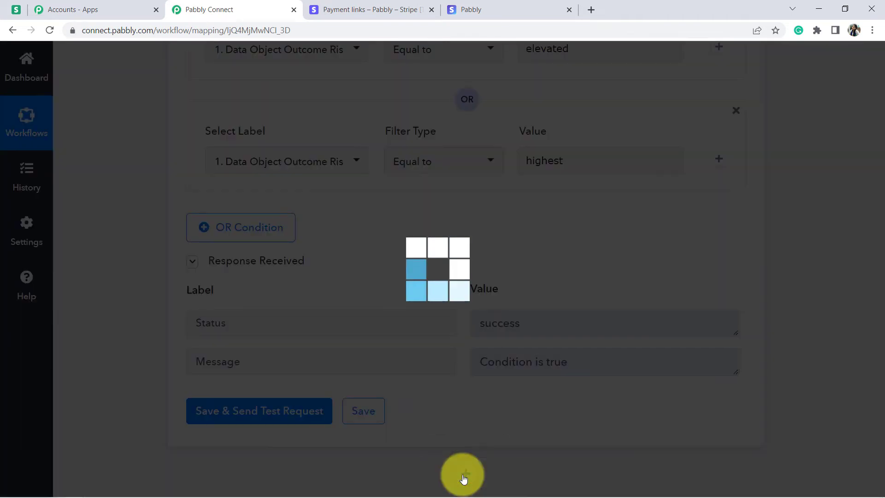
- Make the action Gmail with event Send Email, linked to the existing Gmail connection
text(gmail)
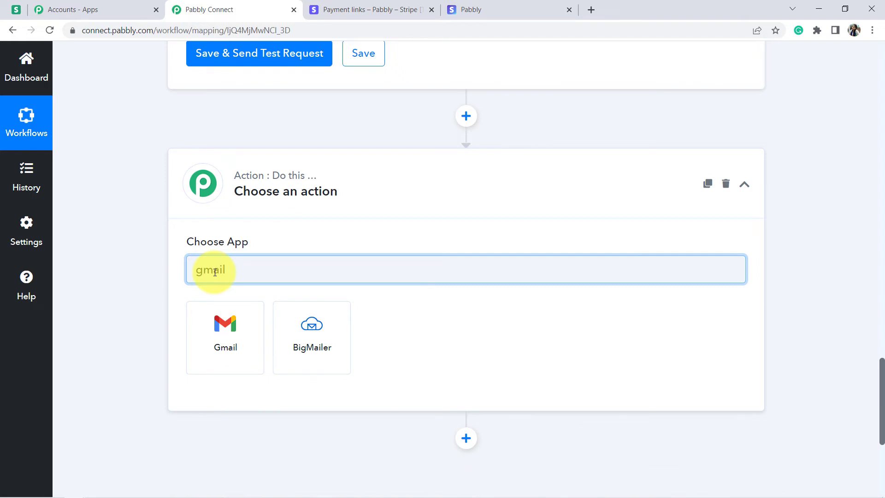
click(231, 334)
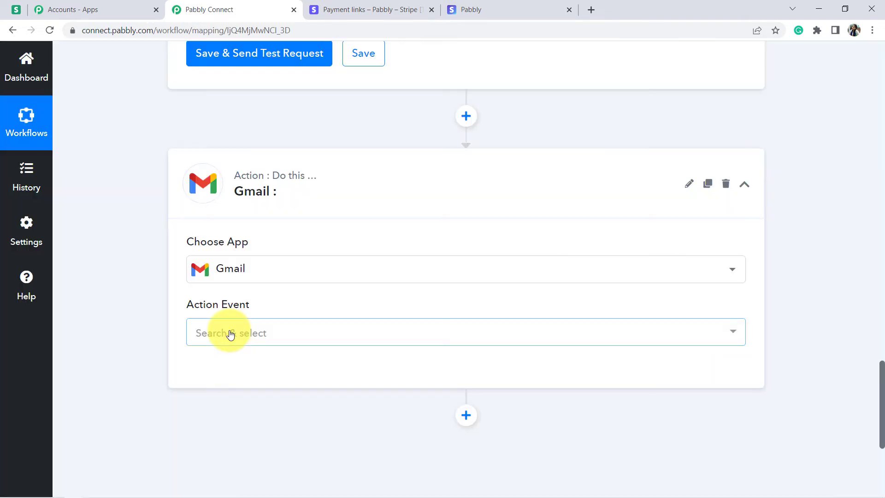
click(214, 332)
click(232, 404)
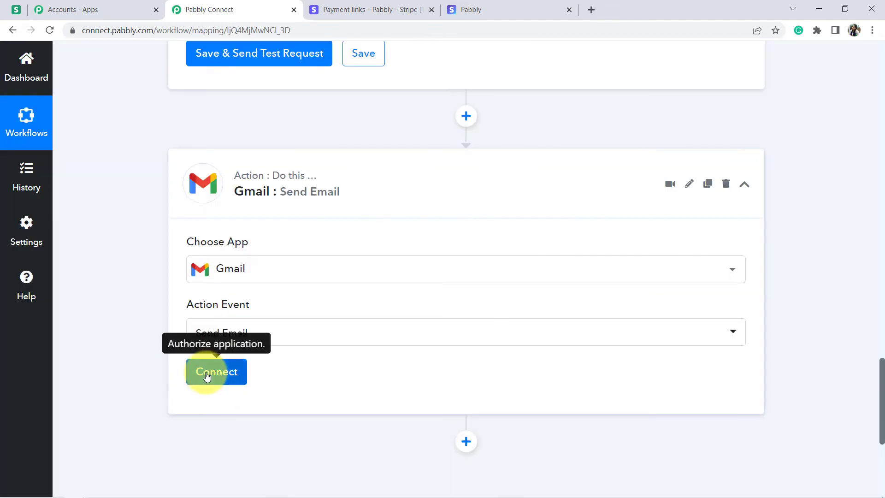
click(206, 374)
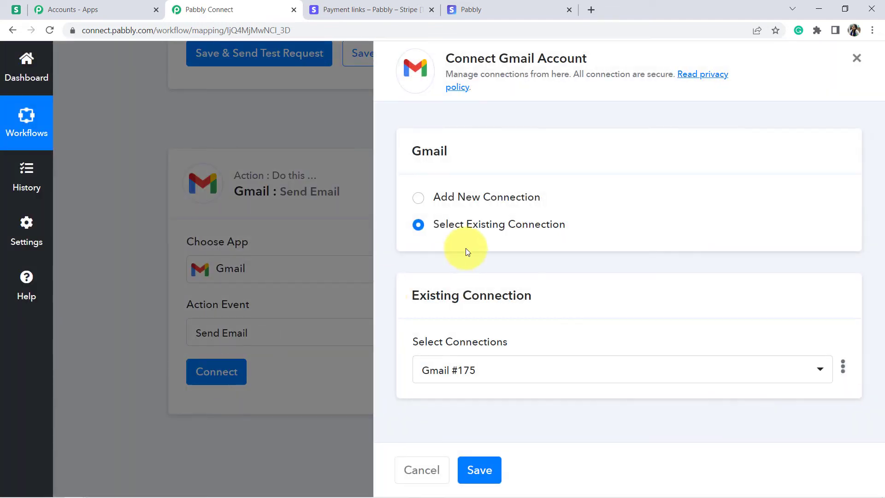
click(441, 196)
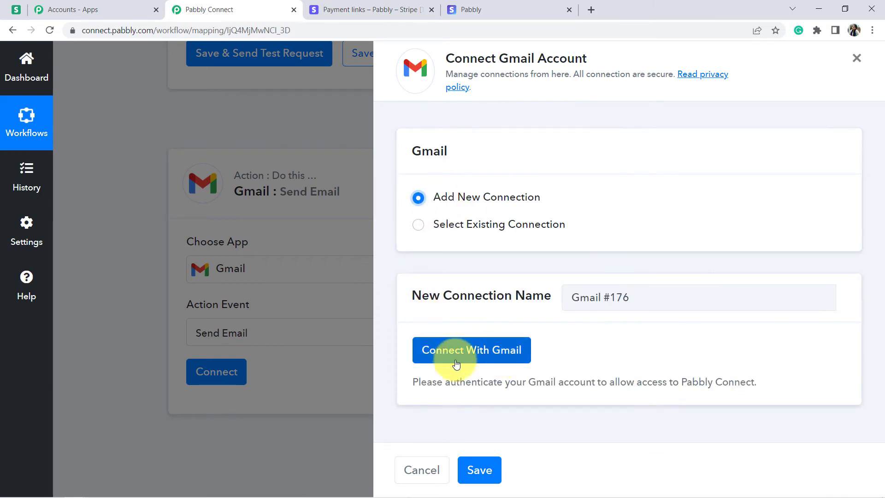
click(418, 226)
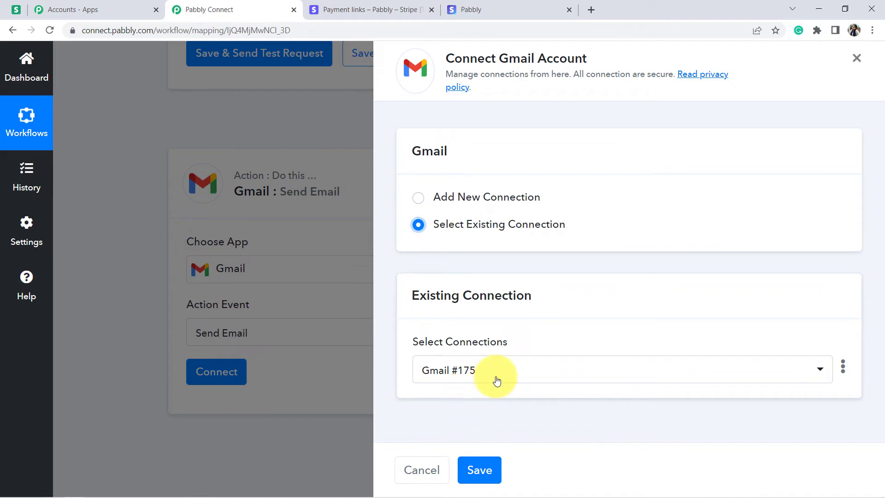
click(479, 472)
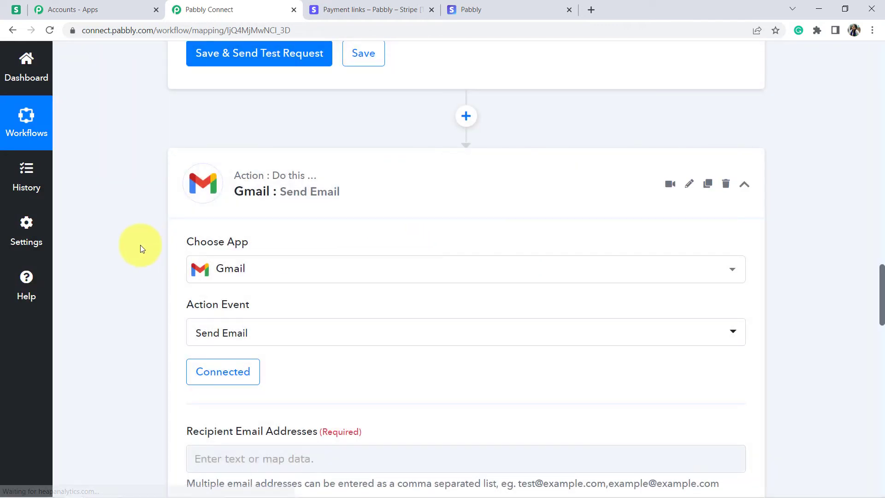
- Map Recipient Email Addresses to Stripe New Charge's Data Object Billing Details Email
scroll(117, 247, down, 4)
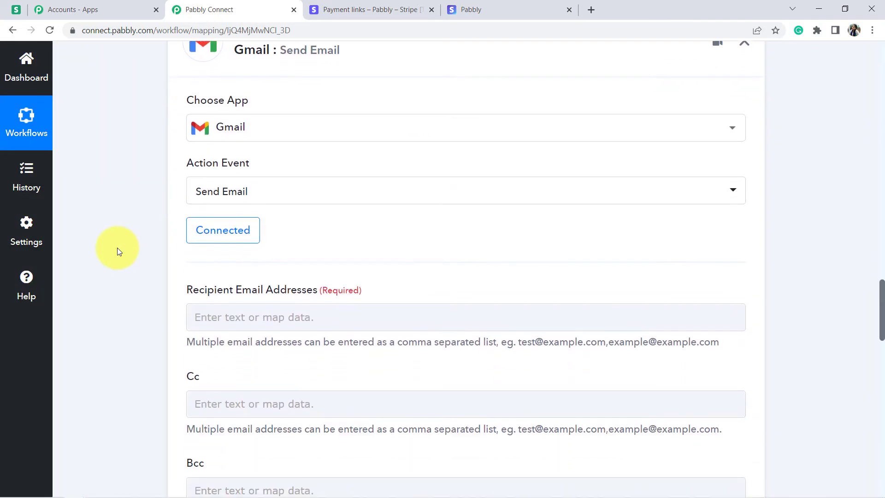
scroll(117, 247, down, 2)
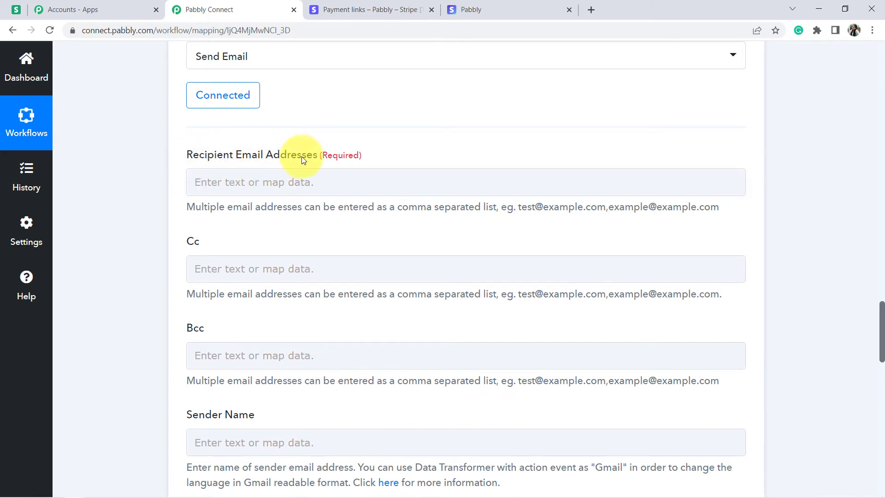
click(248, 181)
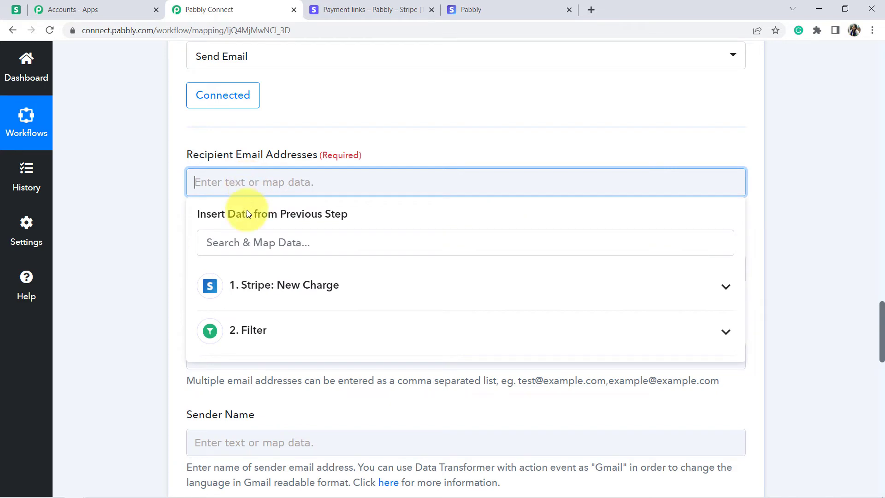
click(251, 281)
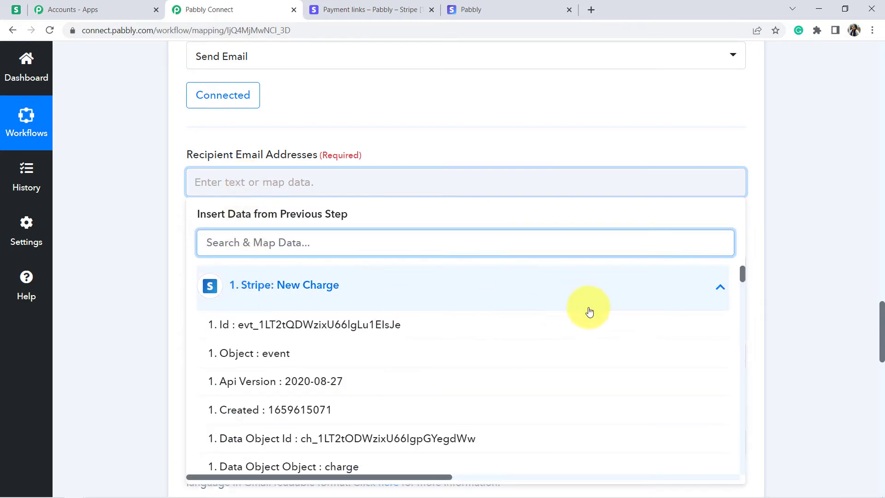
drag(742, 274, 745, 316)
click(426, 335)
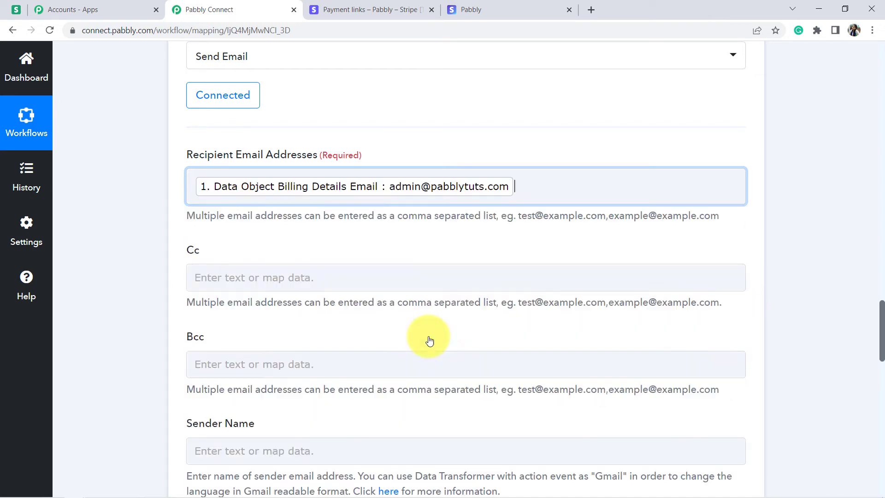
click(94, 273)
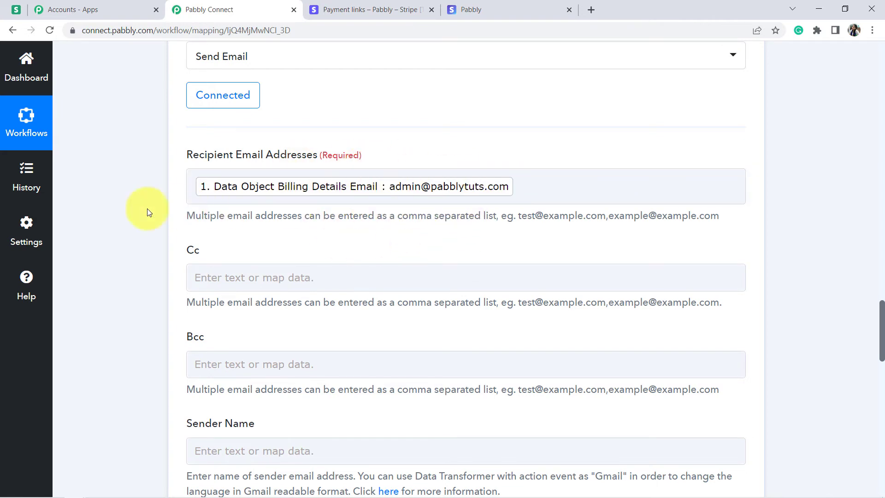
scroll(119, 212, down, 3)
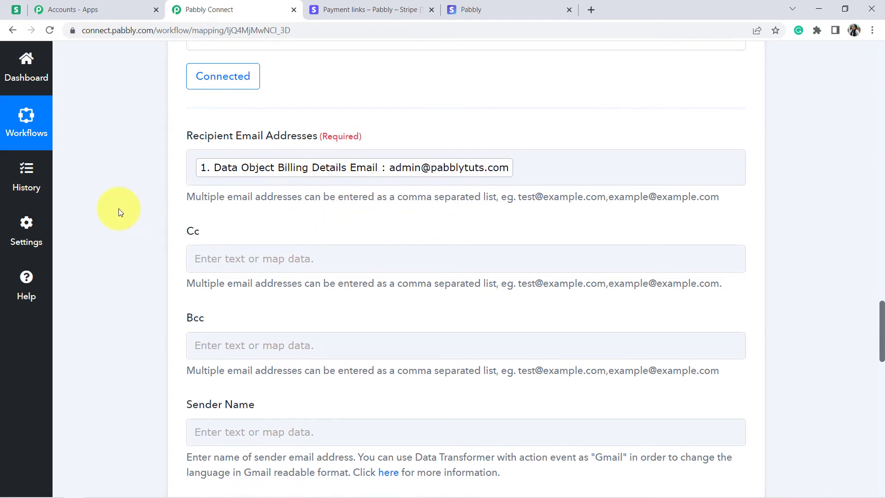
- Set the Gmail sender name to Pabbly
scroll(118, 208, down, 4)
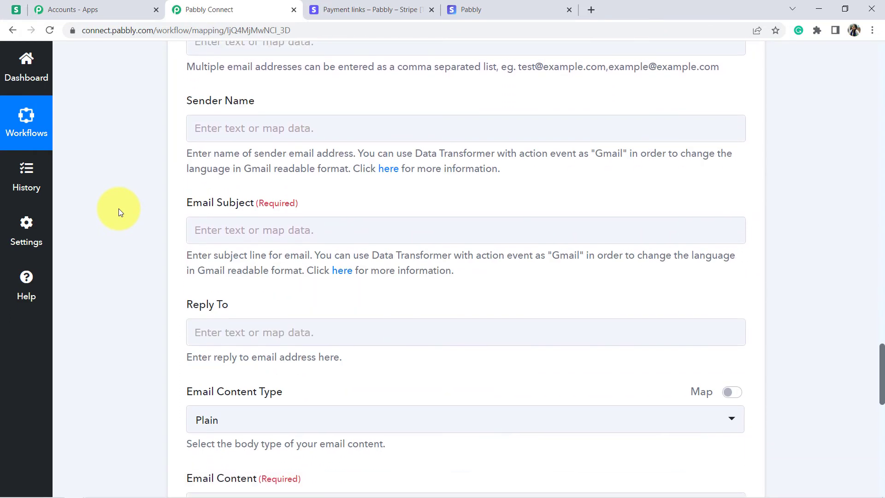
click(236, 122)
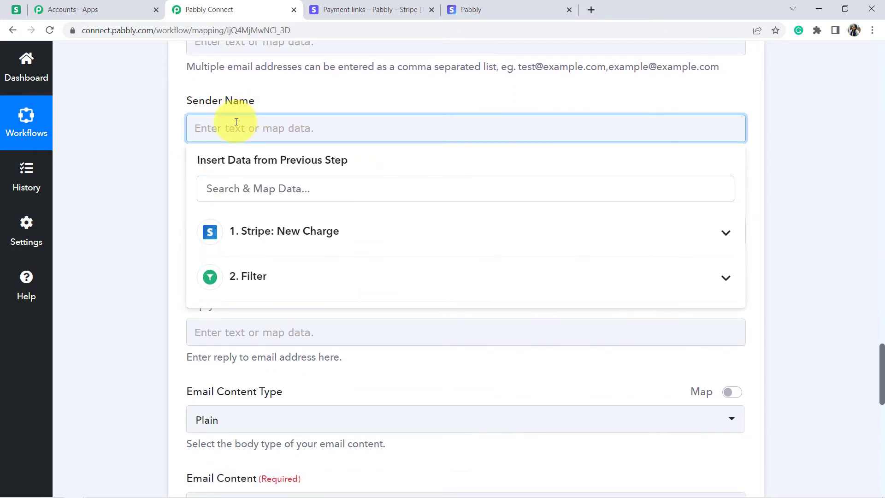
text(Pabbly)
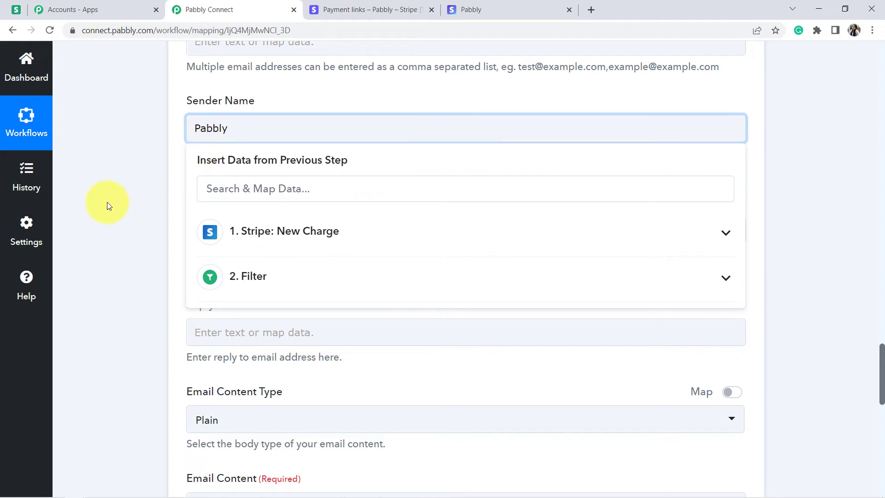
click(107, 202)
- Enter subject 'Pabbly Team: Please Confirm Your Recent Payment (reply needed urgently)' and bring up the Notepad draft
click(214, 231)
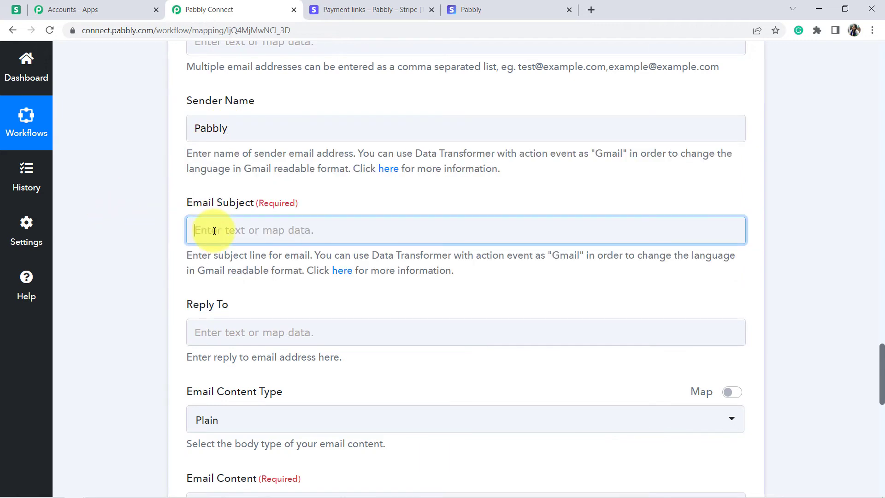
text(Hell)
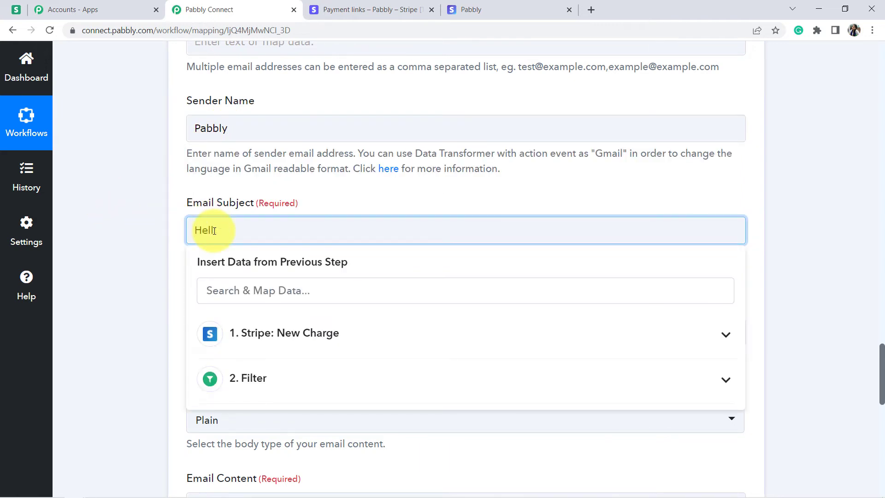
text(PabblyTeam: Please Confirm You)
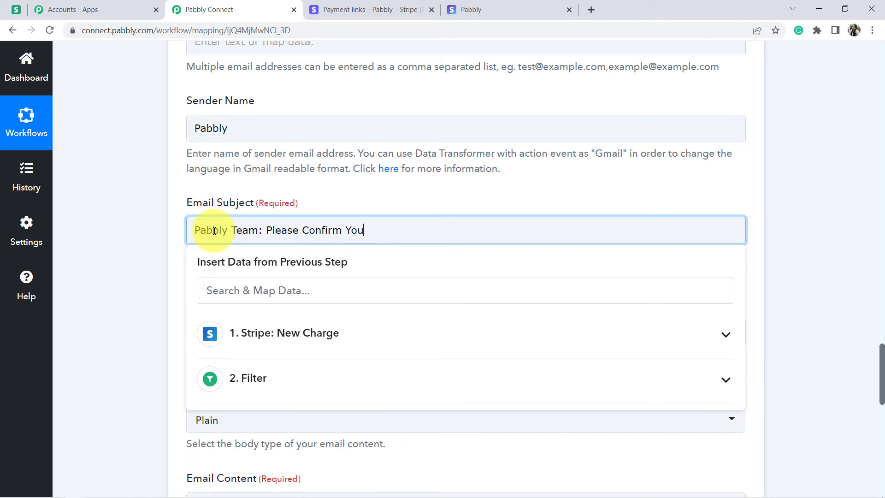
text(r Recent Payment ()reply needed urgently))
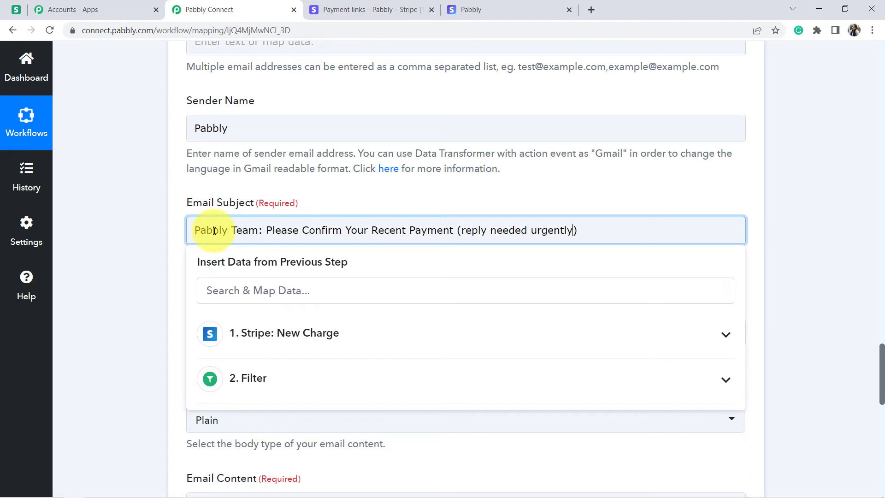
click(150, 283)
scroll(150, 283, down, 2)
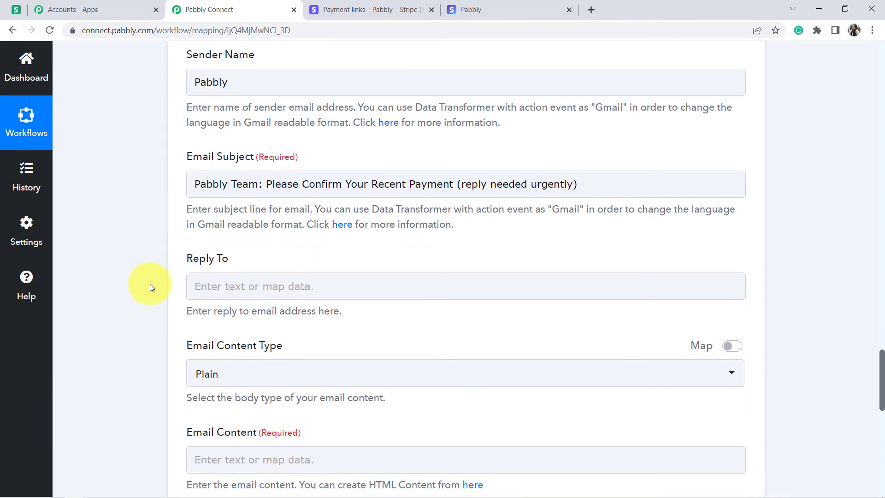
scroll(150, 284, down, 3)
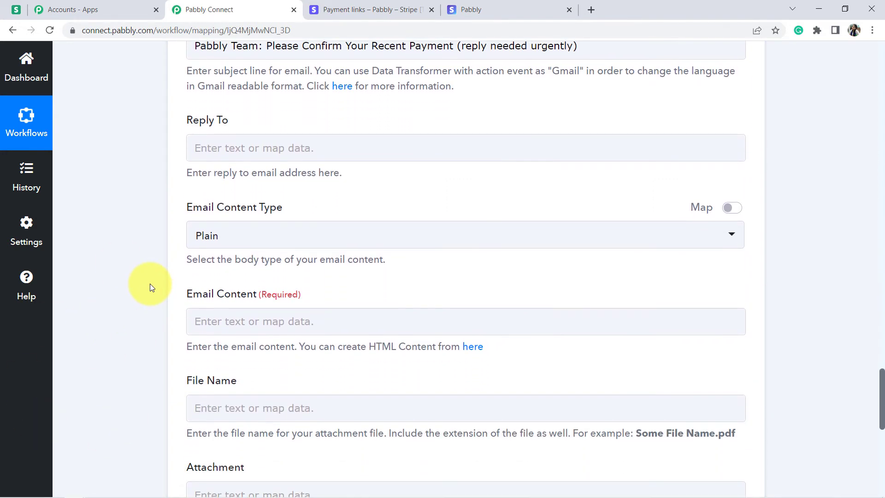
scroll(150, 284, down, 1)
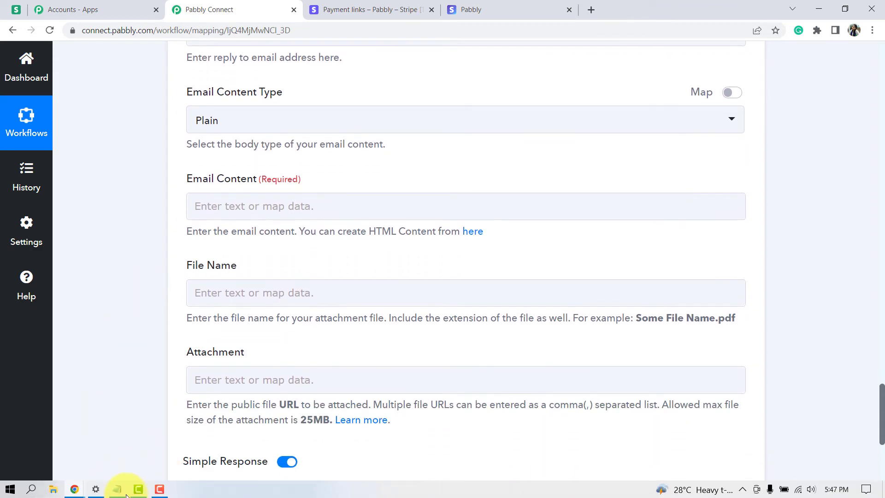
click(118, 489)
click(172, 222)
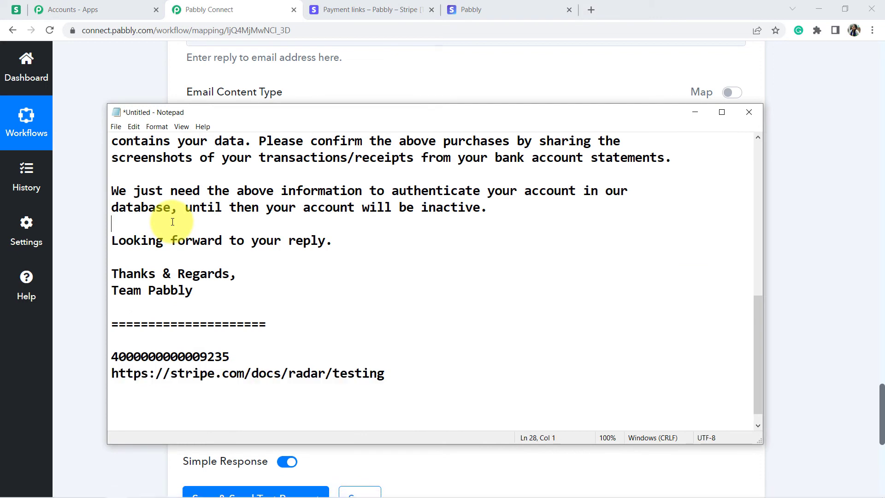
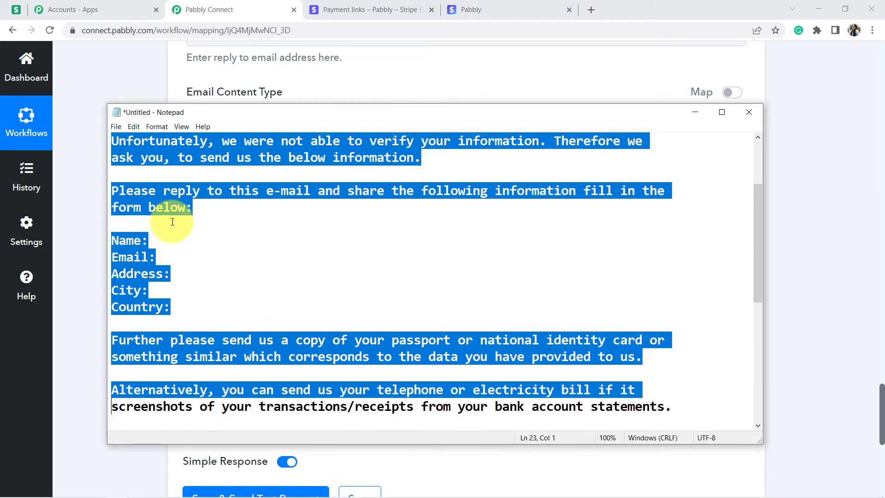
key(shift+Down)
key(shift+Down)
key(shift+Down)
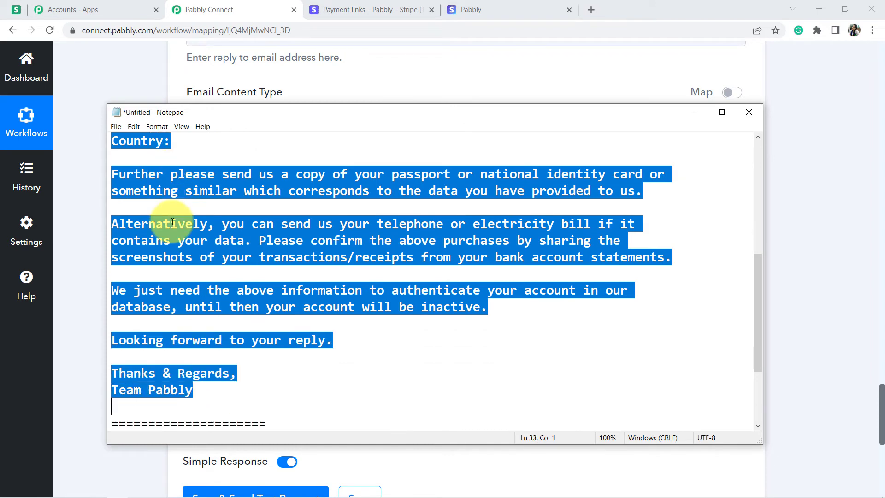
- Copy the full verification email draft from Notepad and bring the Pabbly email form back to front
click(86, 88)
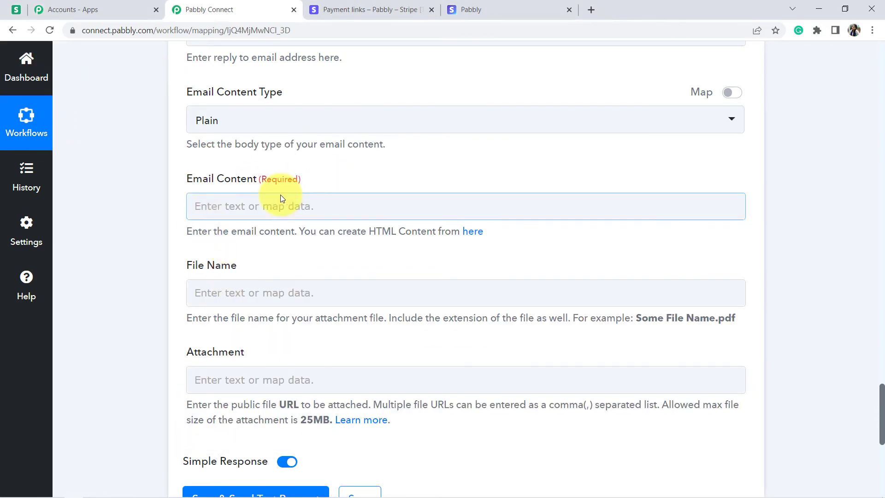
- Paste the copied verification email into the Email Content field
click(237, 213)
text(Hello , During the recent purchase of our ABC Email Marketing Software, you have entered your information, such as your address, e-mail address, card details, and so on. Unfortunately, we were not able to verify your information. Therefore we ask you, to send us the below information. Please reply to this e-mail and share the following information fill in the form below: Name: Email: Address: City: Country: Further please send us a copy of your passport or national identity card or something similar which corresponds to the data you have provided to us. Alternatively, you can send us your telephone or electricity bill if it contains your data. Please confirm the above purchases by sharing the screenshots of your transactions/receipts from your bank account statements. We just need the above information to authenticate your account in our database, until then your account will be inactive. Looking forward to your reply. Thanks & Regards, Team Pabbly)
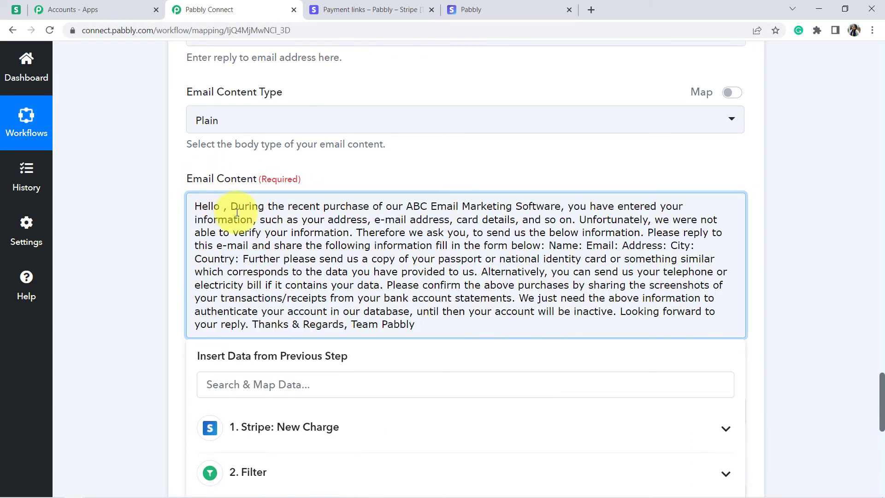
click(319, 336)
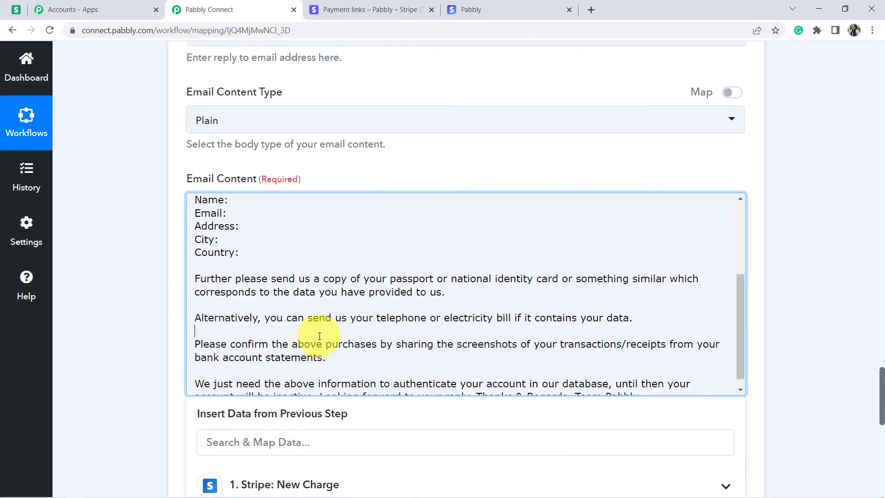
key(Down)
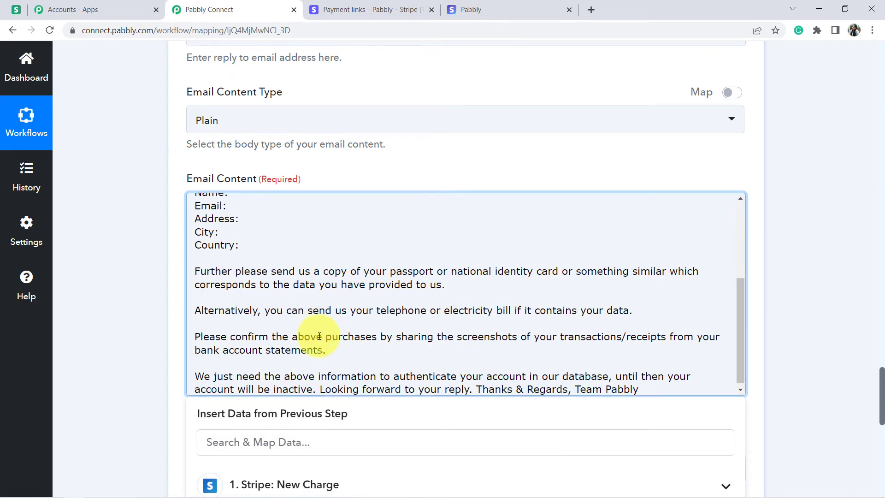
- Add paragraph breaks before 'Looking forward' and the sign-off, with 'Team Pabbly' on its own line
click(321, 390)
key(Return)
key(Return)
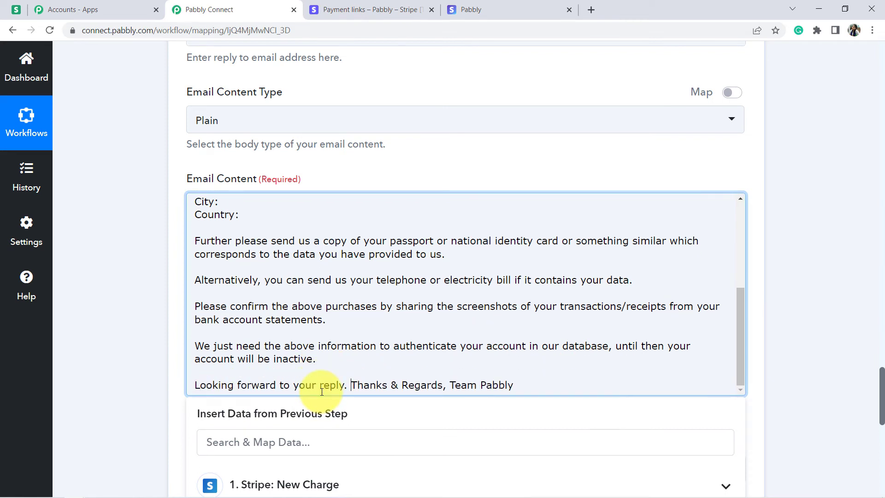
key(Return)
key(Return)
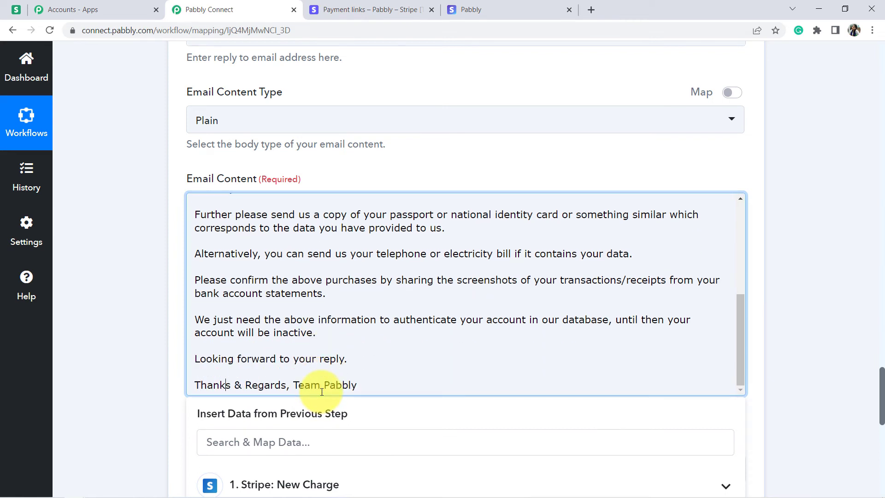
key(Return)
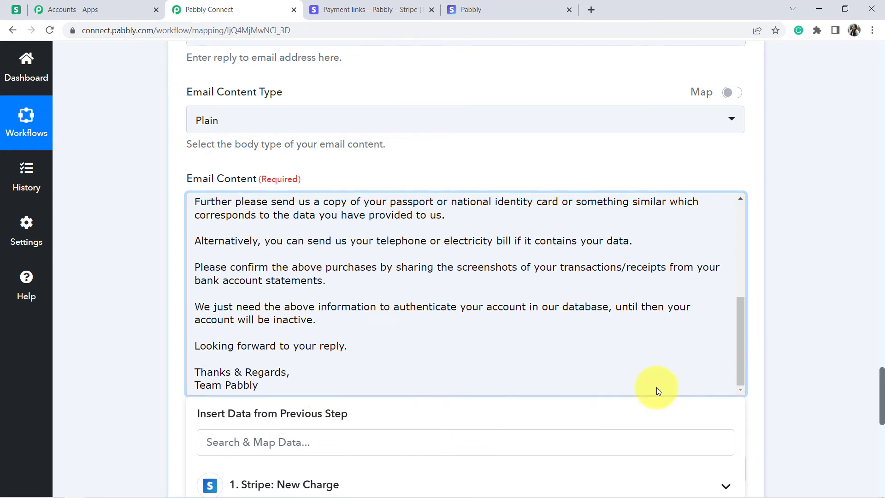
drag(745, 380, 721, 270)
click(226, 206)
key(BackSpace)
key(BackSpace)
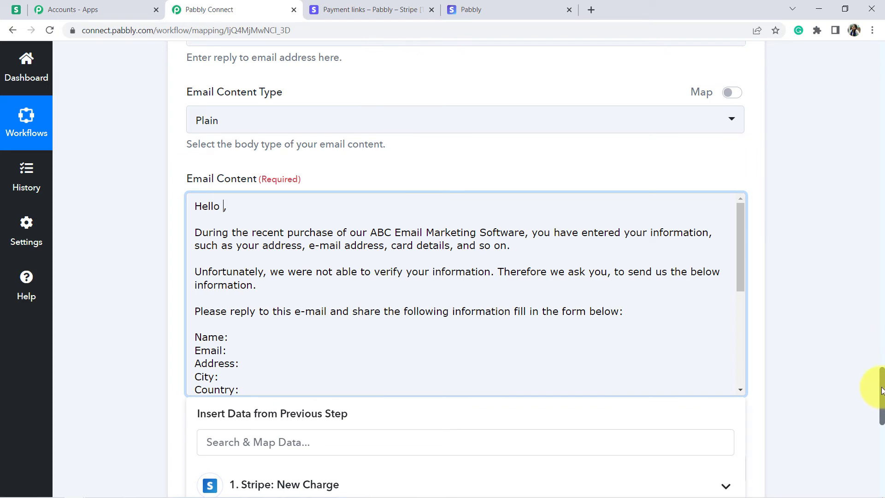
drag(883, 394, 881, 404)
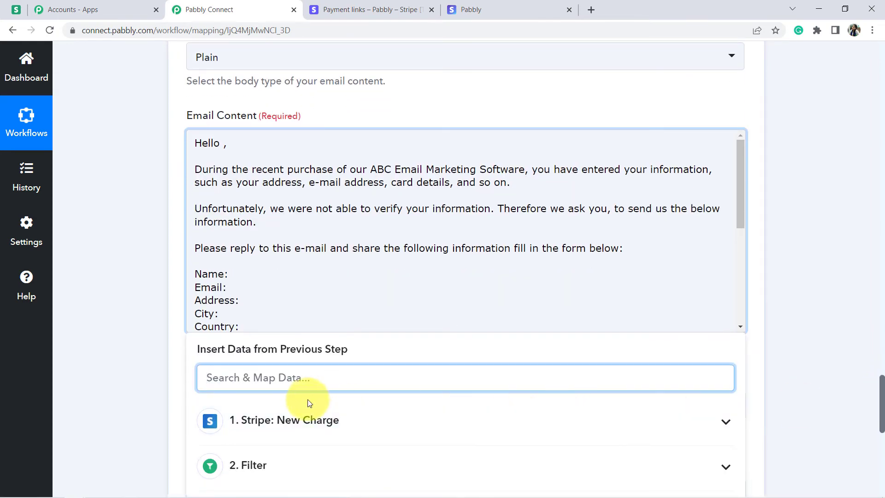
- Insert the Stripe 'Data Object Billing Details Name' field after 'Hello' in the greeting
click(309, 422)
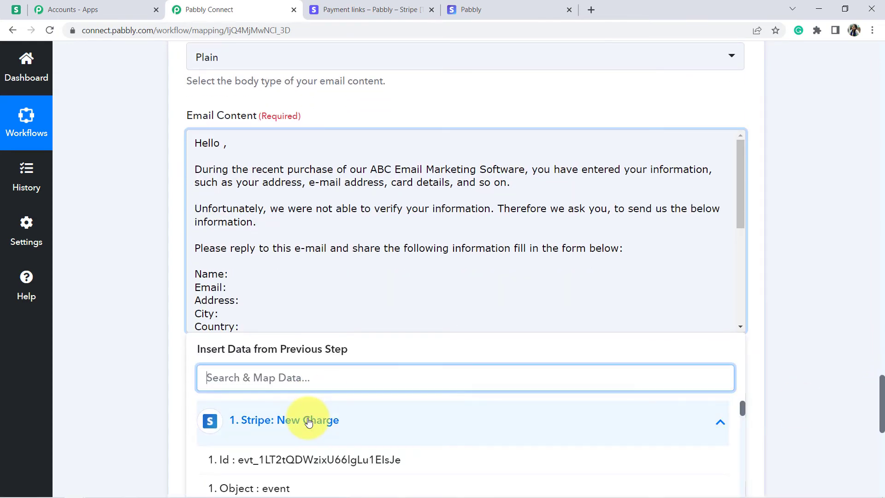
click(275, 375)
text(nam)
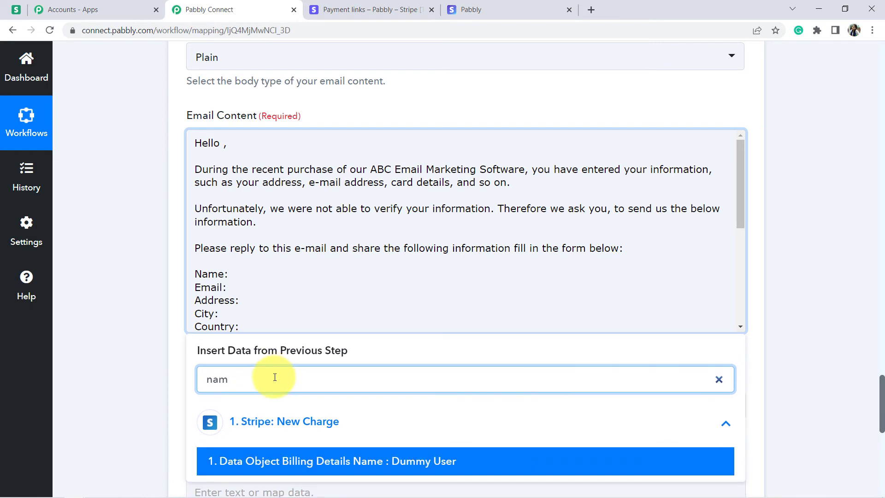
click(401, 461)
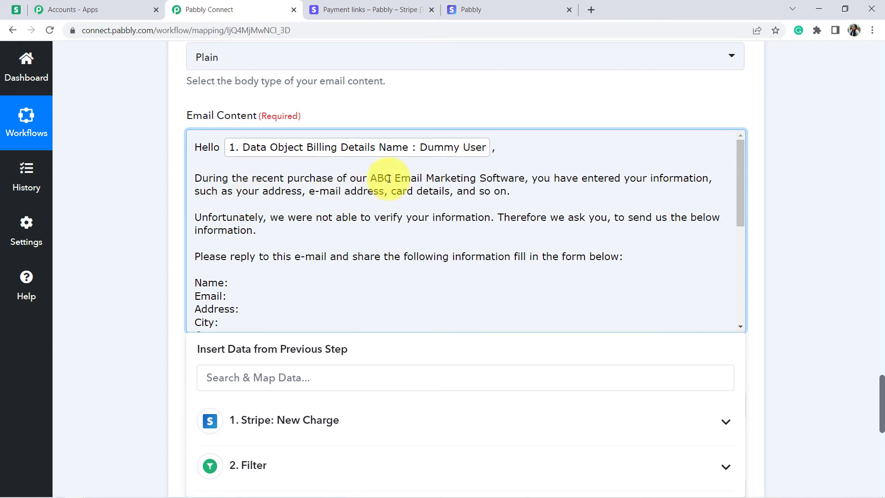
drag(386, 175, 487, 189)
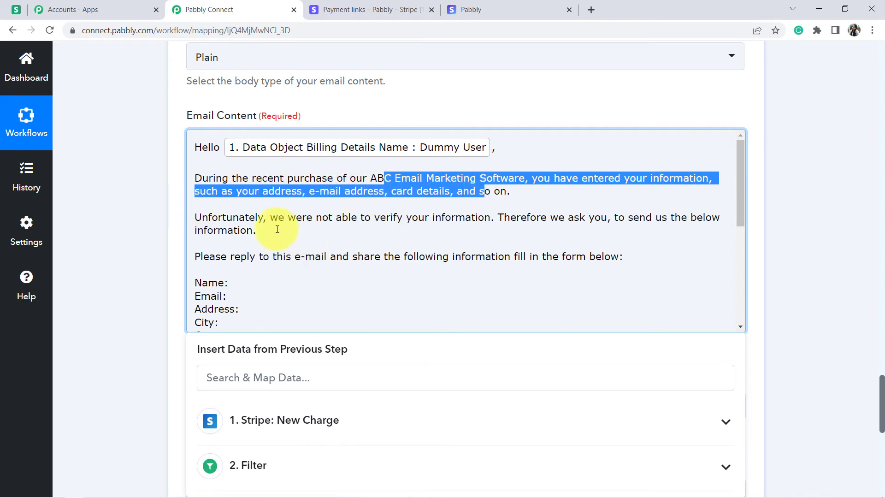
- Review the failed-verification, requested-information and account-authentication paragraphs of the email
drag(270, 218, 413, 236)
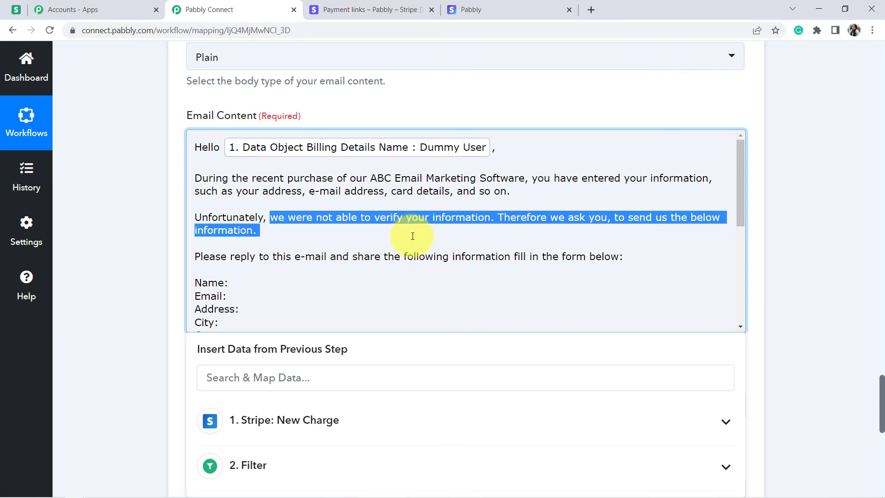
click(636, 230)
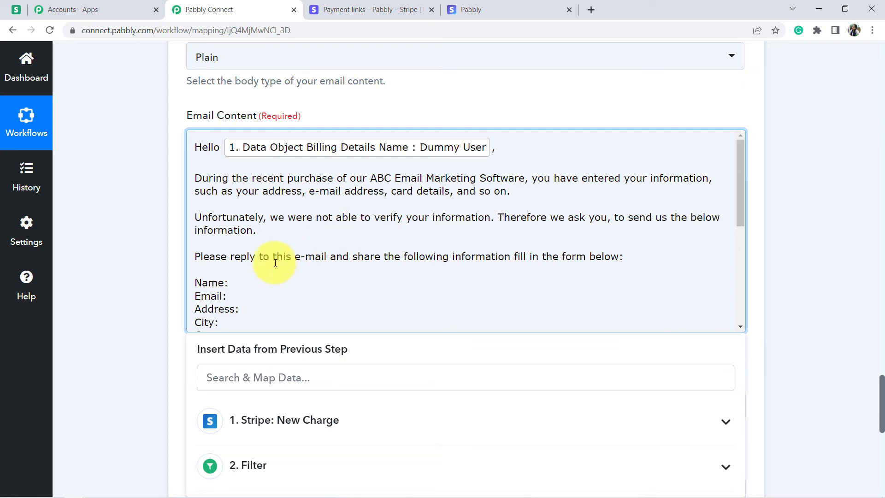
drag(230, 255, 471, 161)
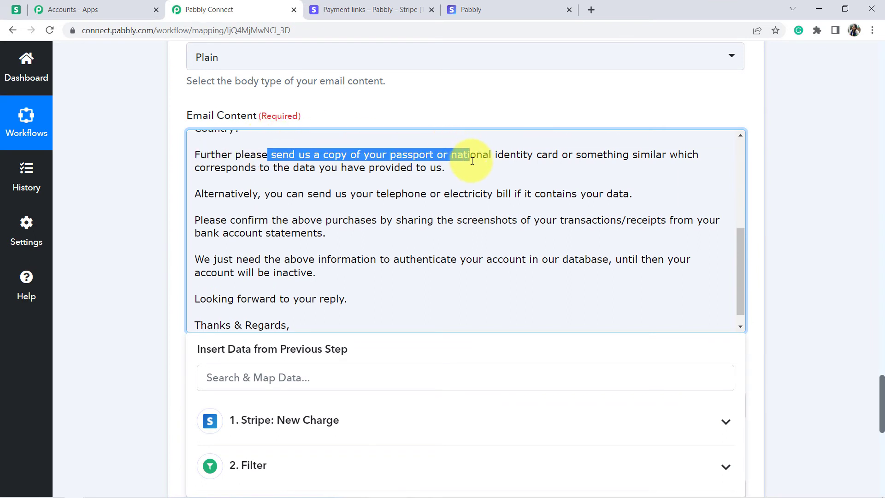
click(257, 213)
click(206, 232)
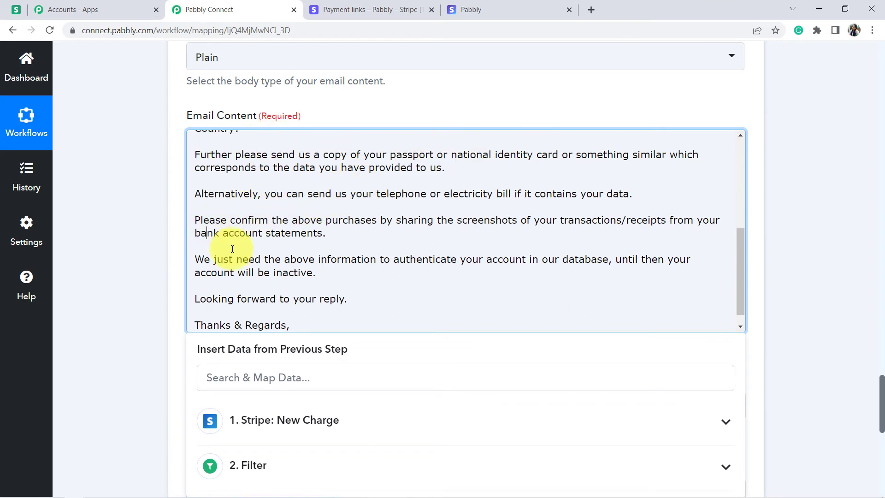
shift+click(300, 274)
triple_click(275, 259)
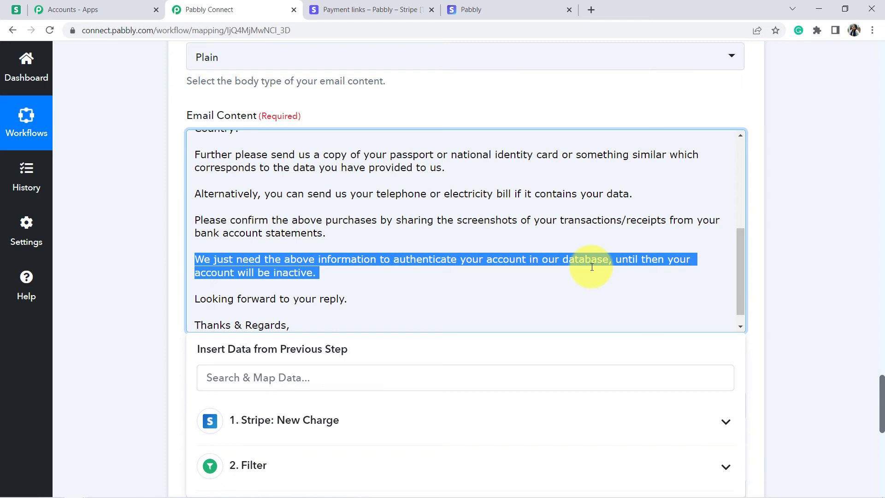
click(219, 275)
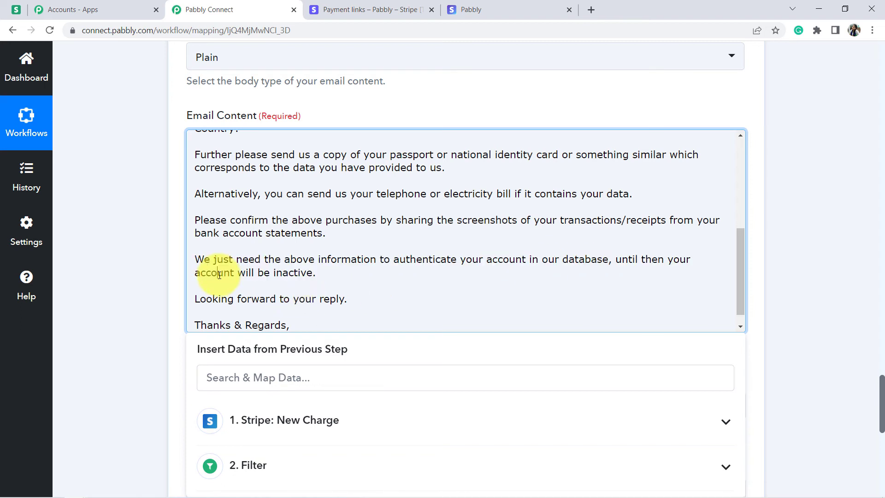
- Close the Insert Data panel below the finished 'Team Pabbly' sign-off
key(Down)
key(Down)
key(Down)
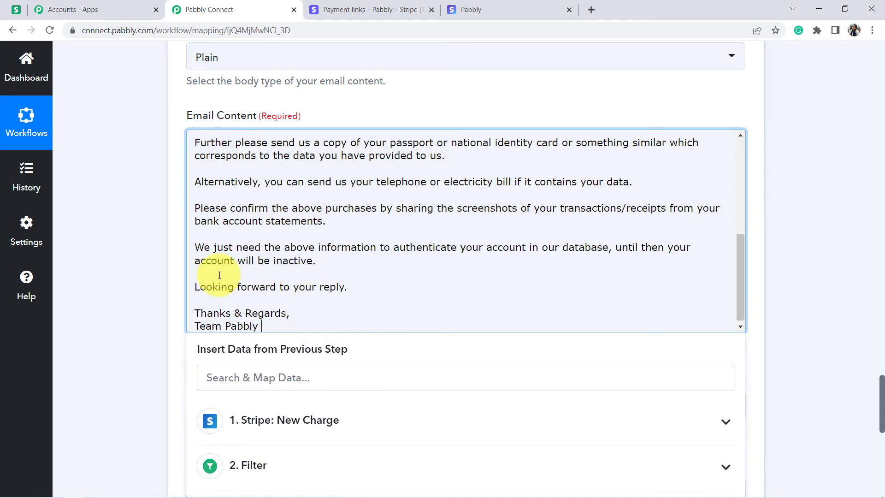
click(70, 250)
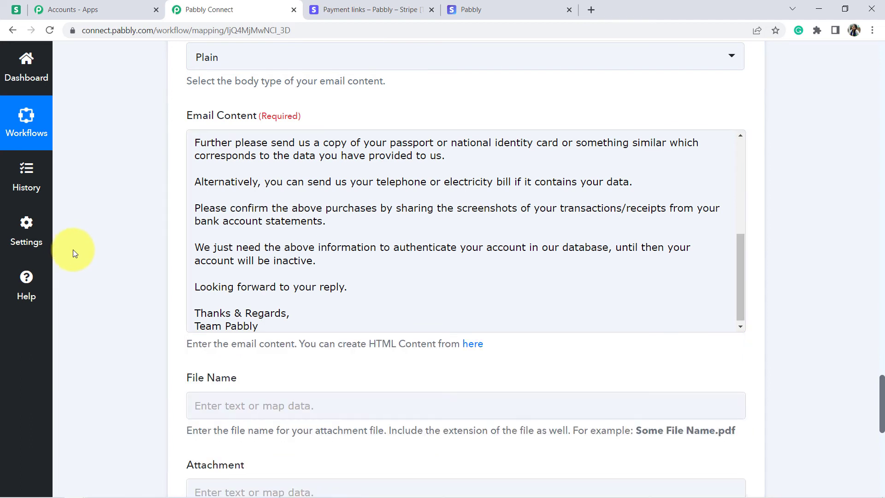
scroll(95, 248, up, 1)
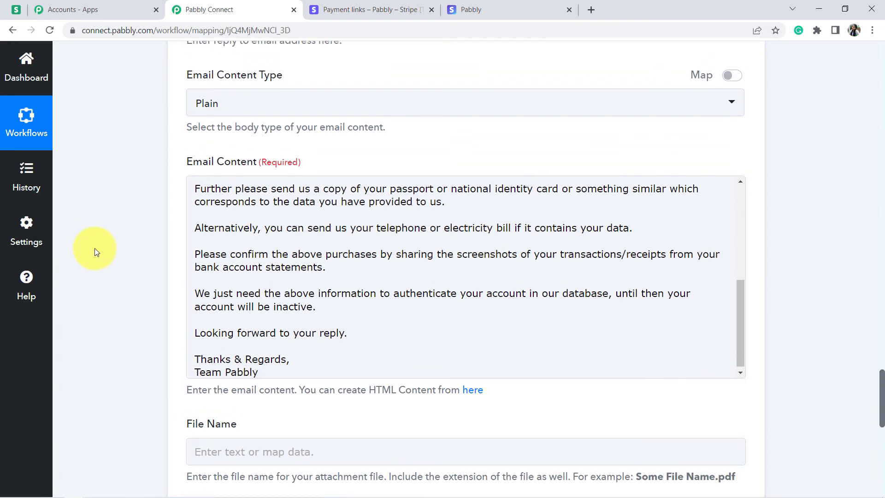
scroll(95, 248, down, 1)
scroll(95, 248, down, 3)
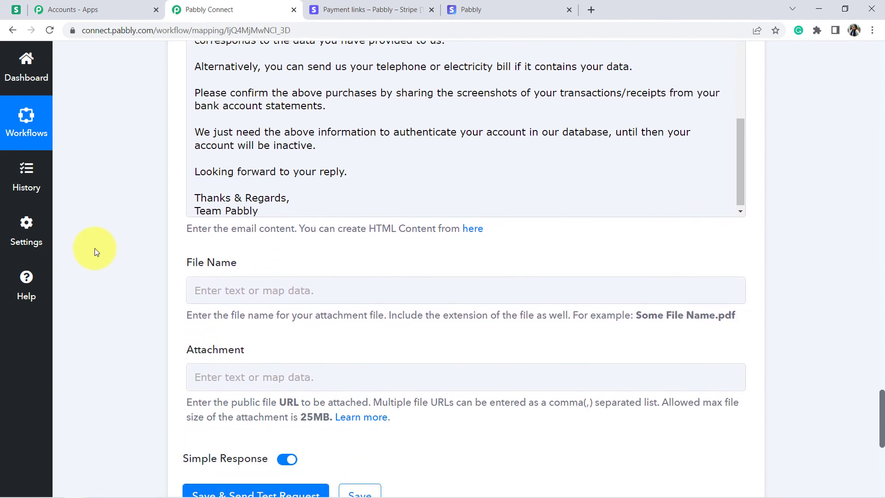
scroll(95, 247, up, 6)
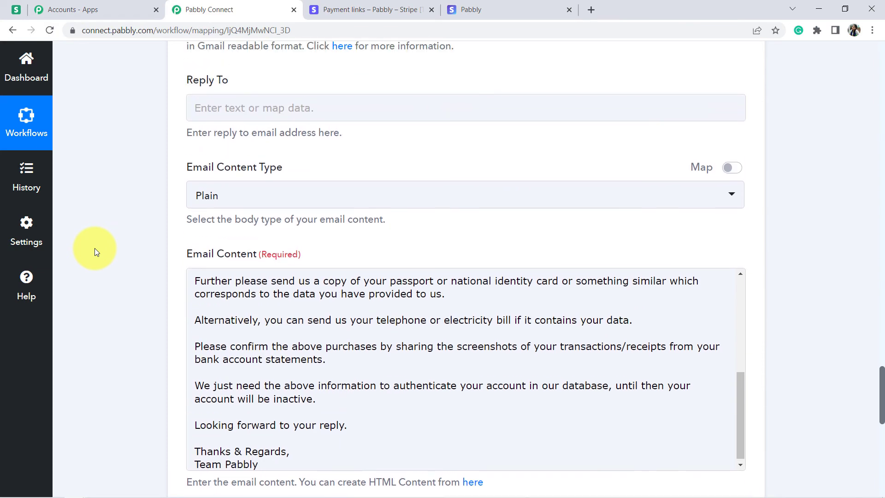
- Save and send the Gmail step's test request, then check the inbox for the payment email
scroll(95, 248, down, 7)
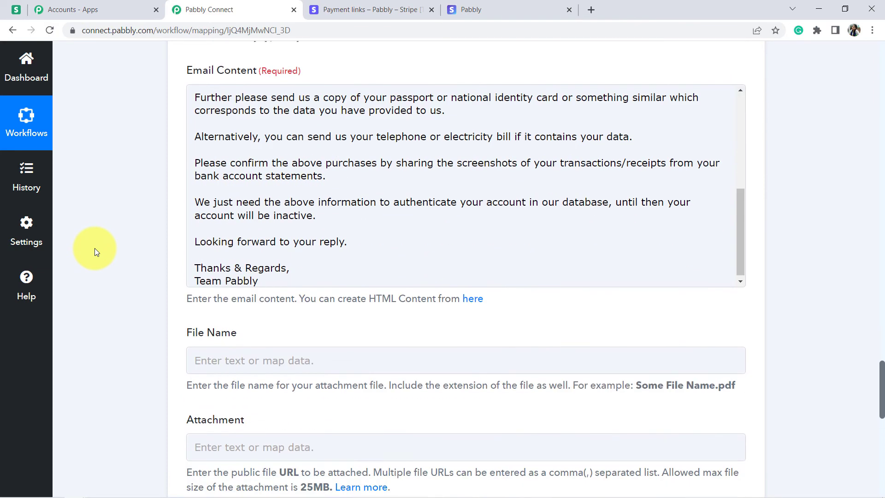
scroll(95, 248, down, 1)
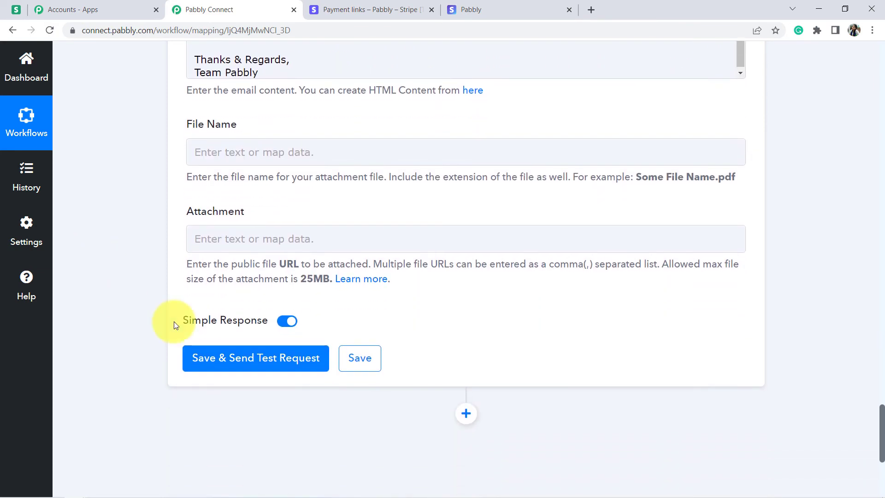
click(212, 369)
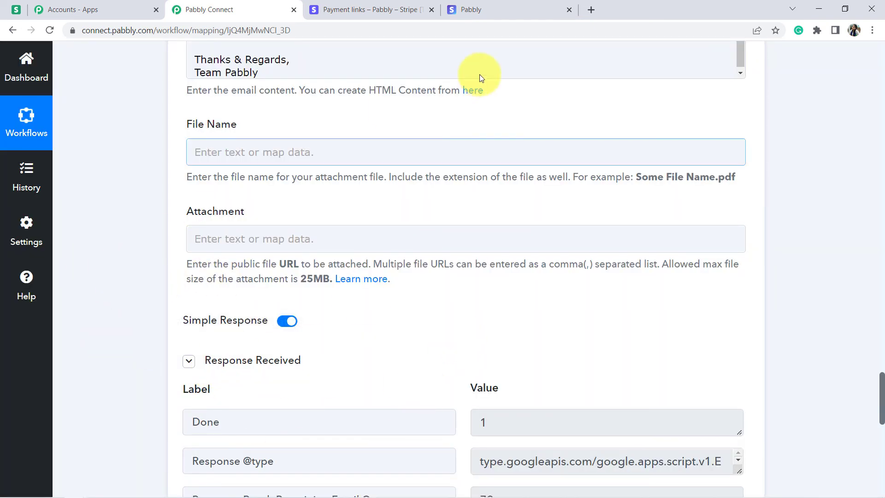
click(412, 5)
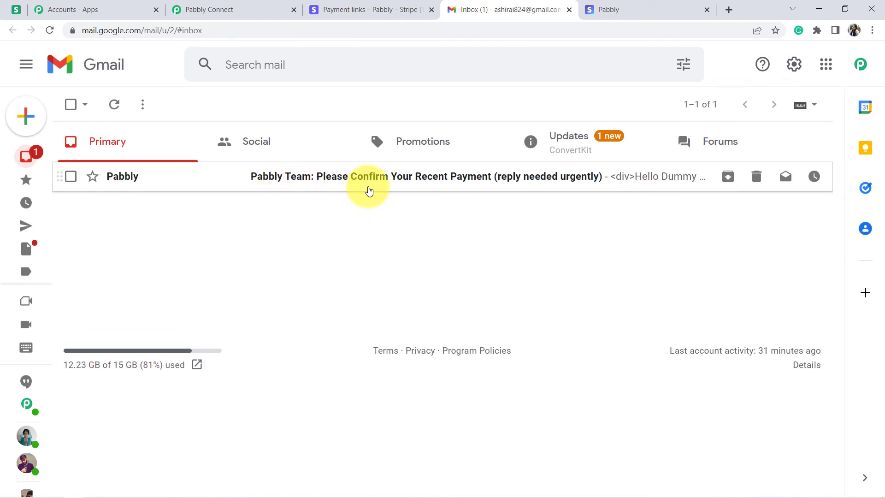
- Read the 'Please Confirm Your Recent Payment' email, checking the customer's name and 'ABC Email Marketing' product
click(396, 184)
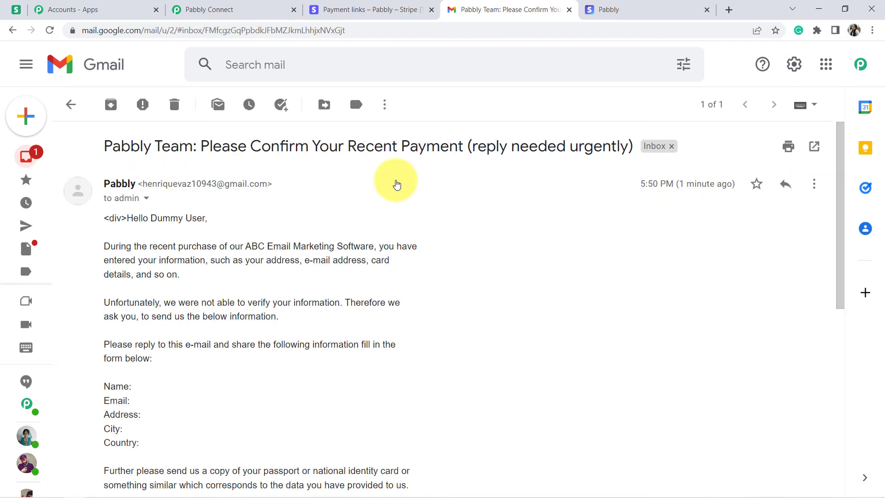
drag(142, 221, 180, 229)
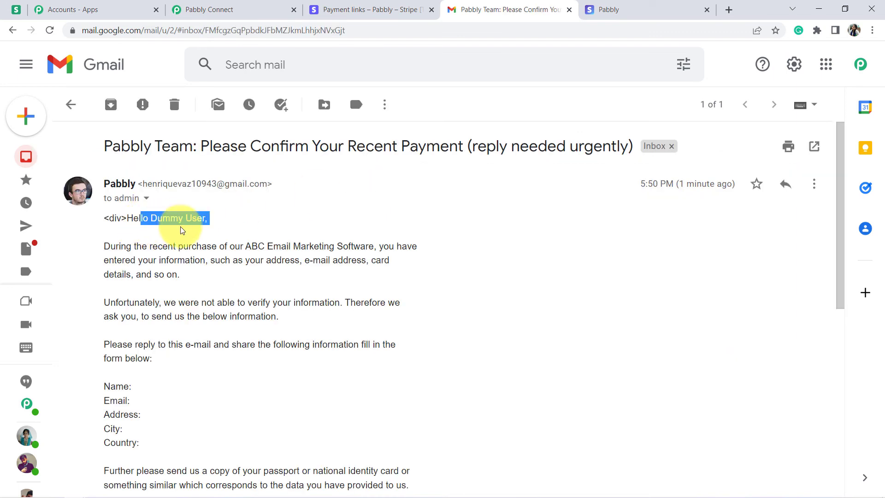
click(158, 253)
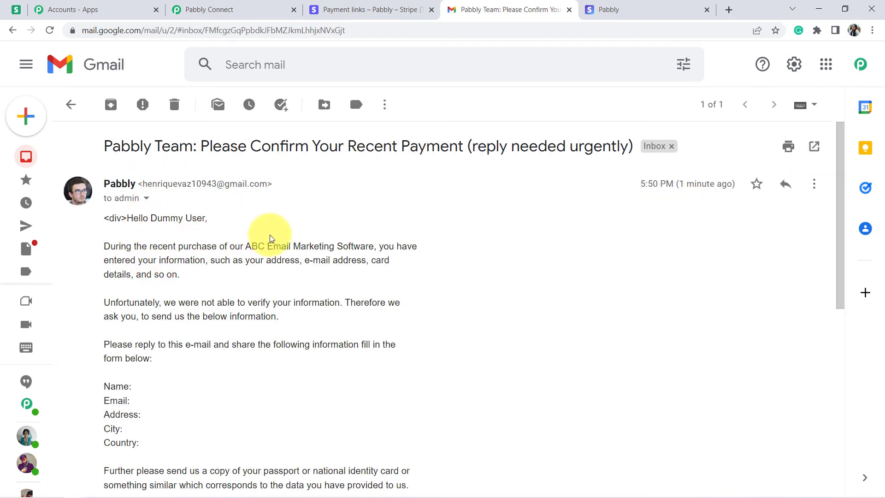
drag(252, 248, 339, 247)
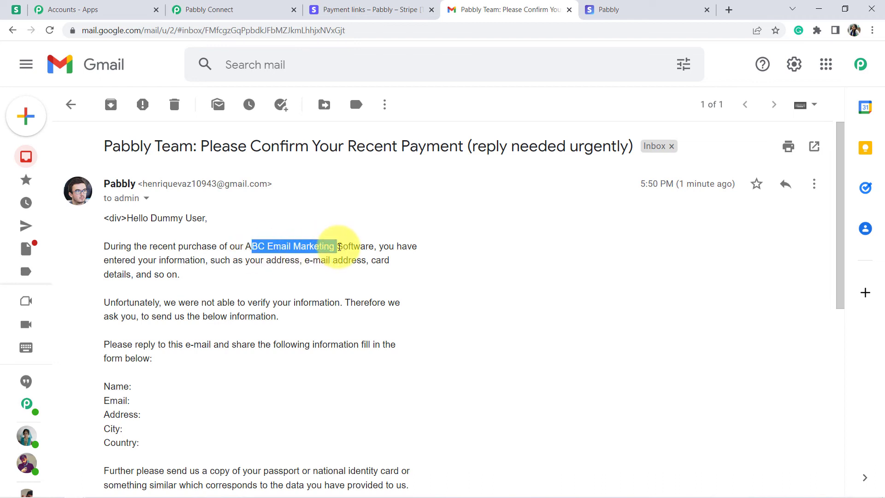
click(170, 249)
drag(143, 260, 170, 291)
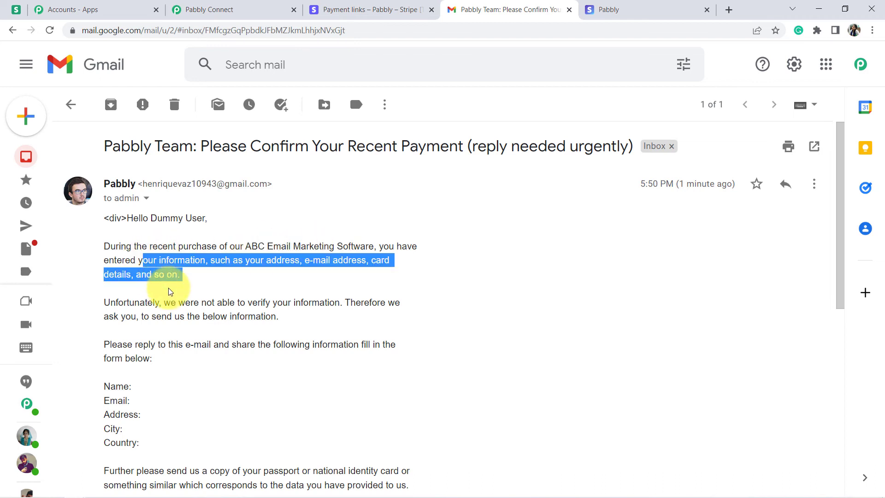
click(169, 291)
scroll(170, 292, down, 5)
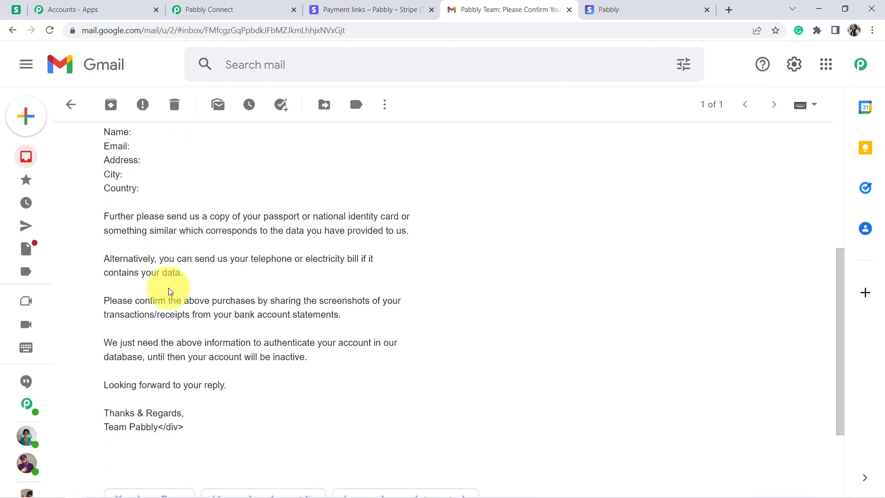
scroll(170, 292, down, 1)
click(245, 8)
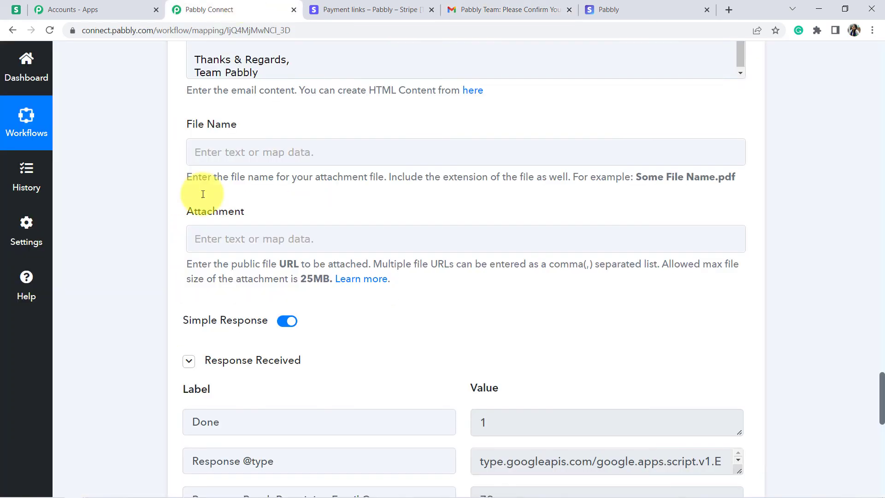
- Collapse the Stripe New Charge, Filter by Pabbly and Gmail Send Email steps
scroll(131, 231, up, 3)
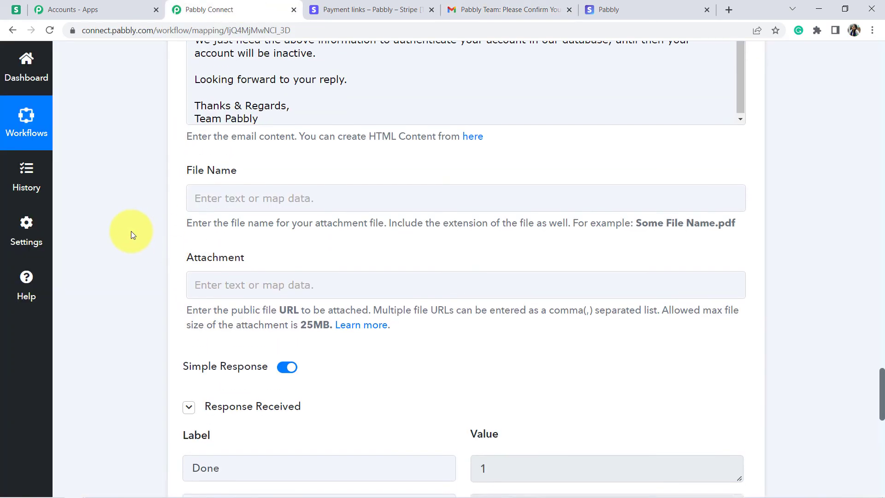
scroll(131, 231, up, 2)
drag(878, 396, 881, 118)
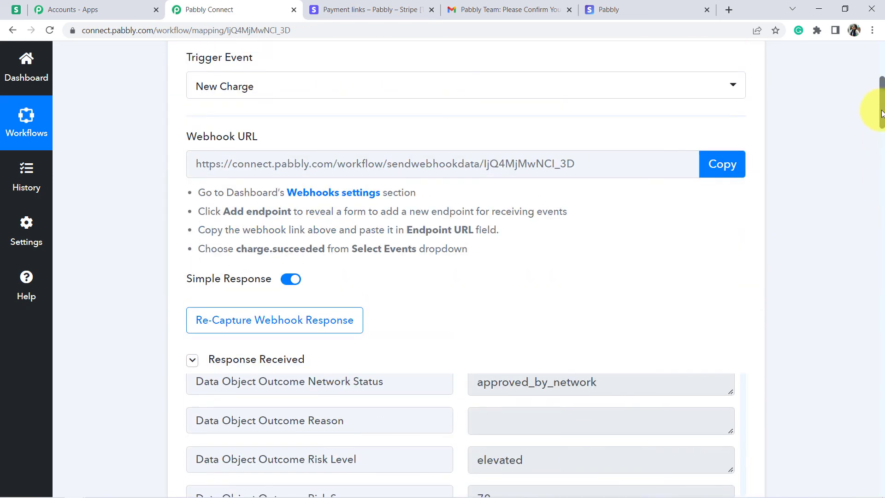
drag(881, 113, 881, 51)
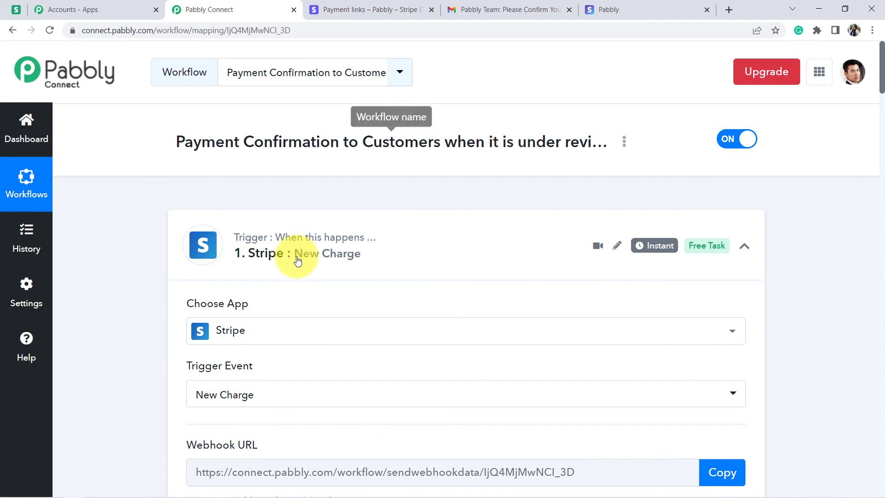
click(336, 256)
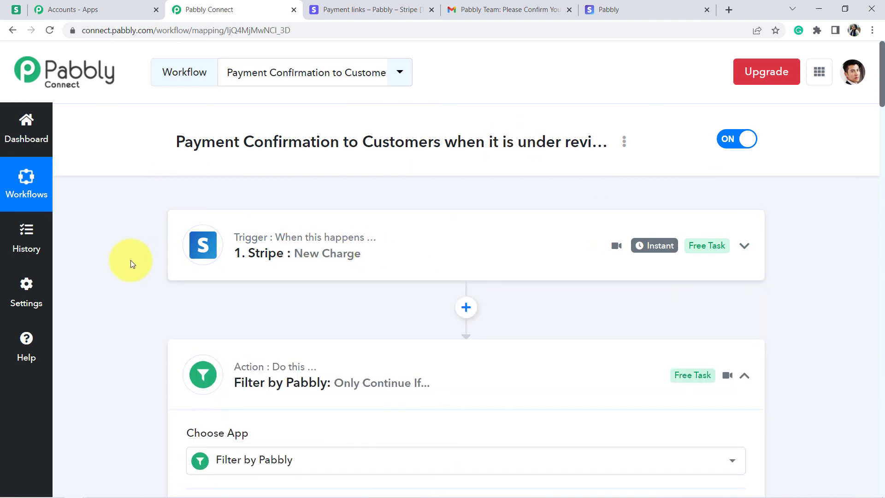
scroll(131, 262, down, 1)
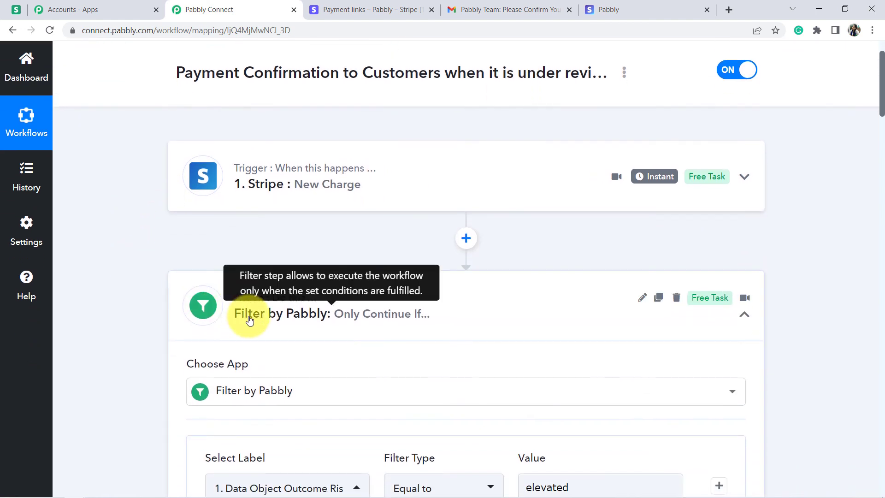
click(249, 320)
scroll(129, 285, down, 2)
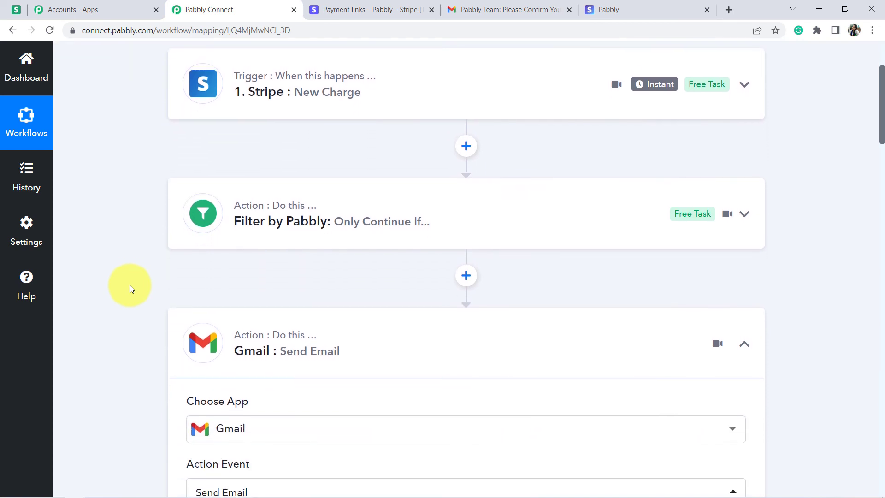
click(264, 304)
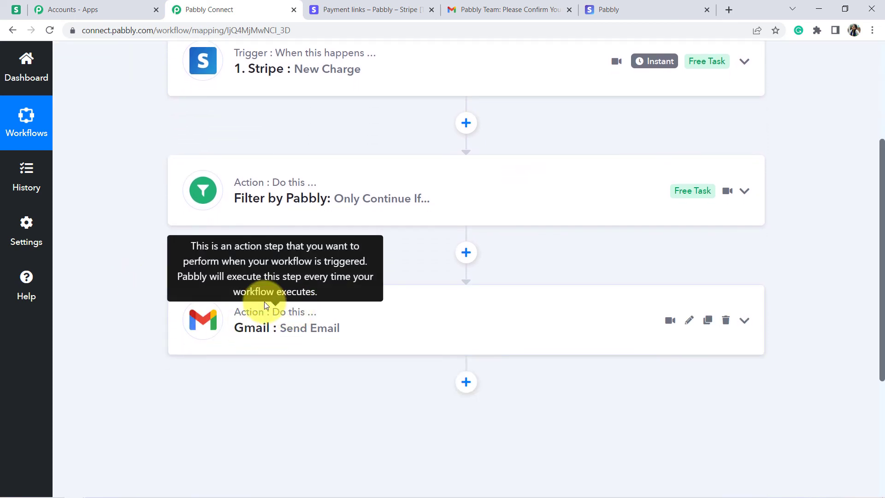
scroll(163, 271, up, 4)
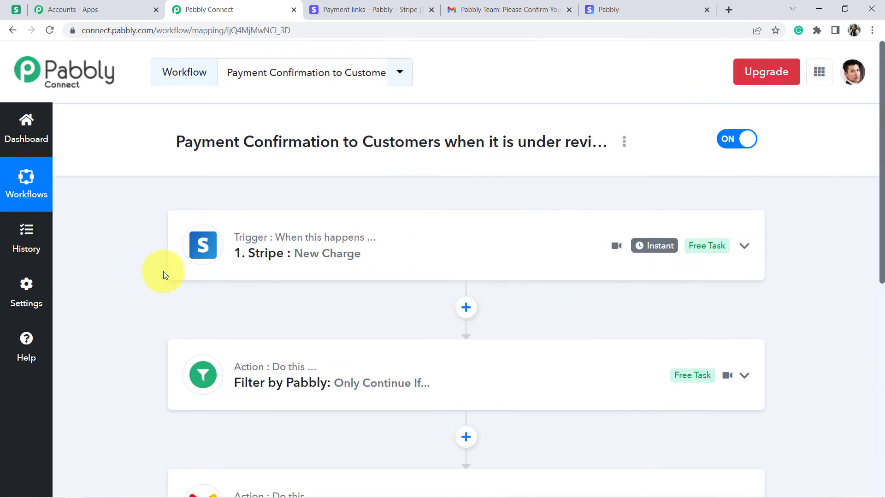
click(625, 141)
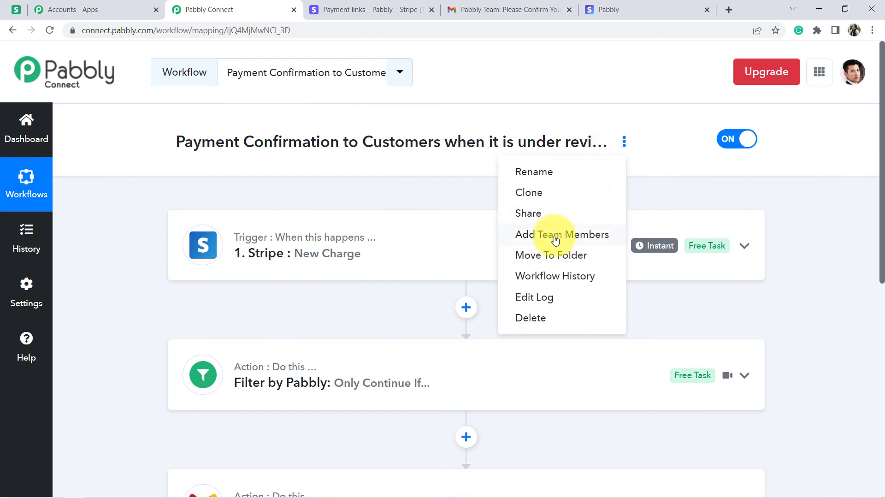
- Generate a shareable workflow link, then view the Stripe checkout's 'Thanks for subscribing' page
click(530, 217)
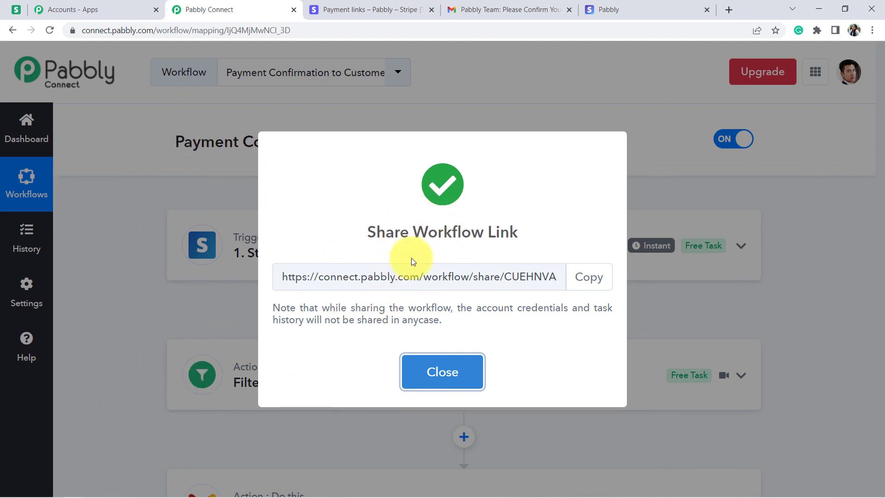
click(447, 381)
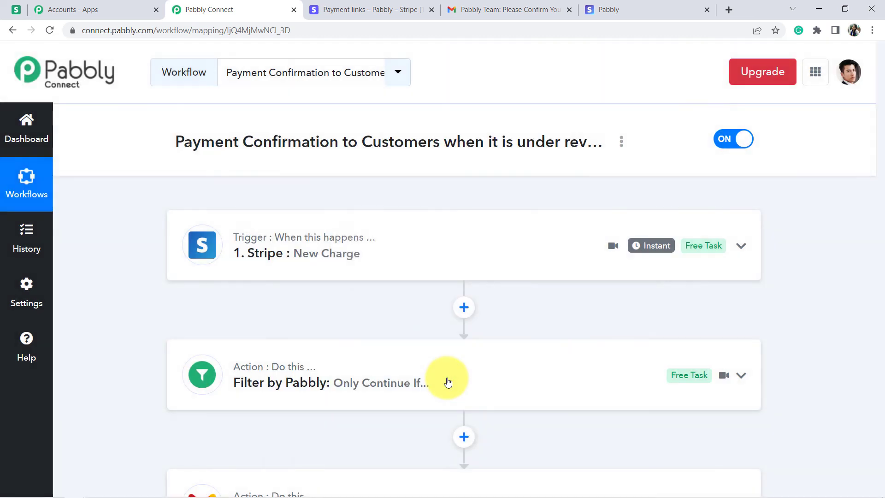
double_click(185, 138)
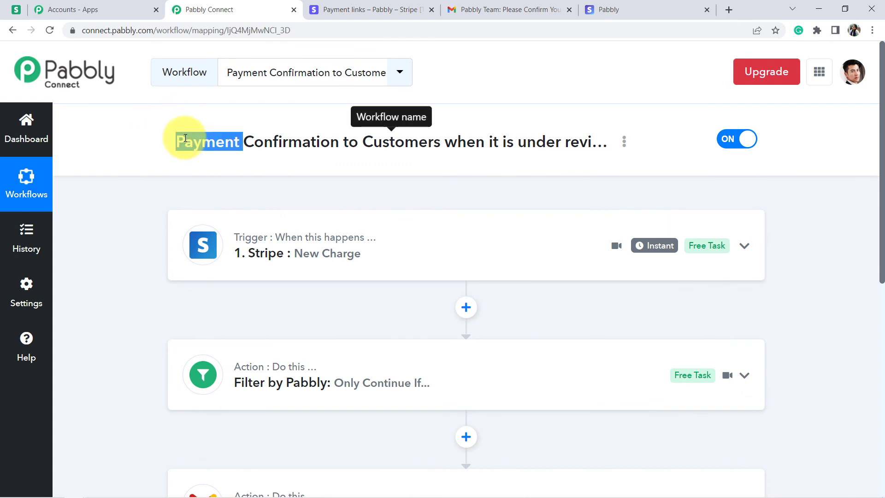
triple_click(185, 138)
click(124, 238)
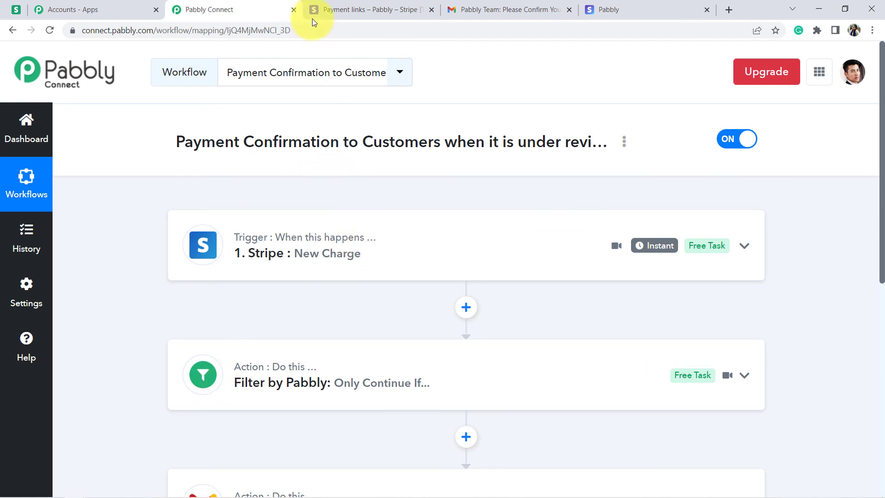
click(347, 6)
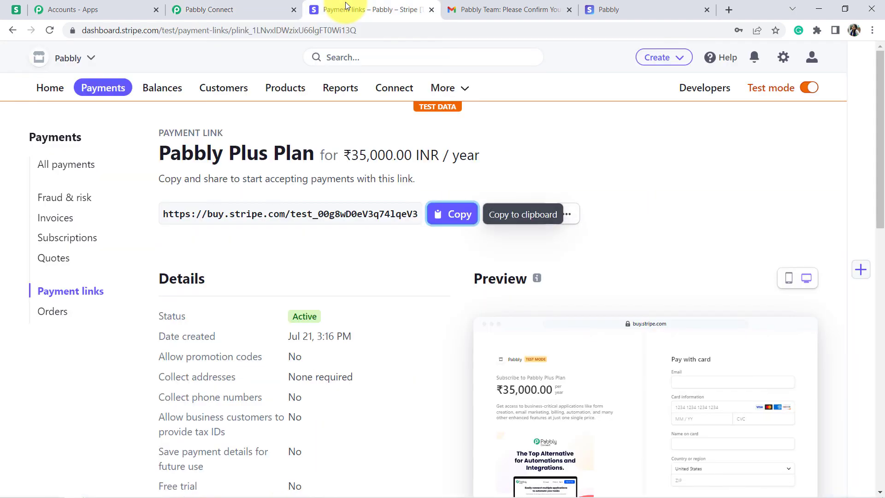
click(598, 10)
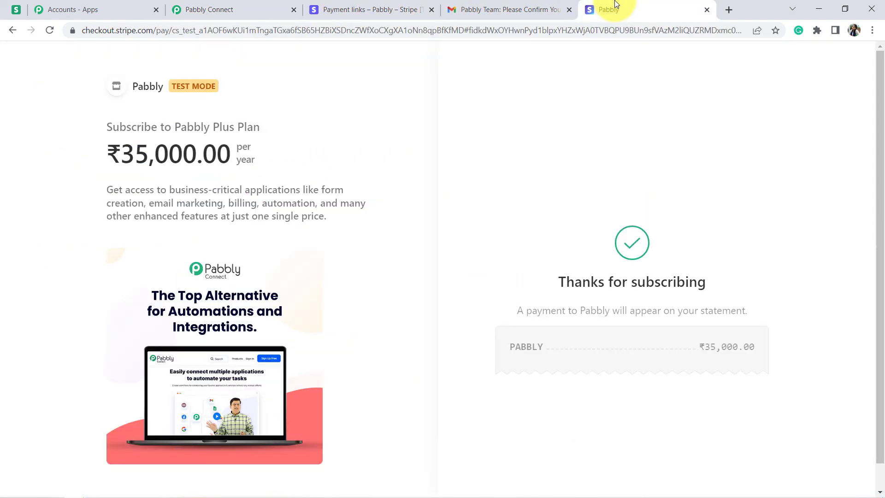